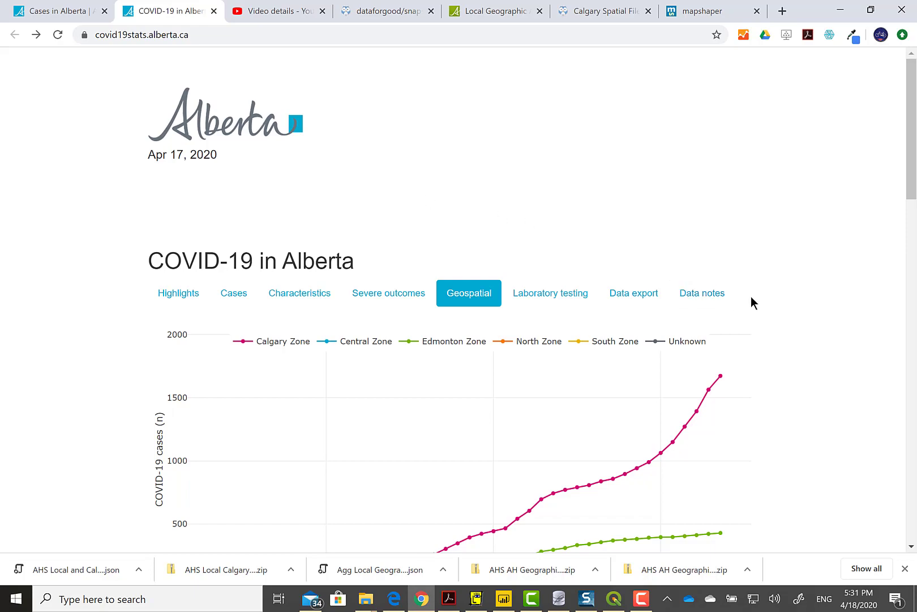
Step: Examine the COVID-19 case map at the end of the Geospatial page and switch it to local geographic area
{"action": "scroll", "coordinate": [752, 297], "scroll_direction": "down", "scroll_amount": 6}
{"action": "scroll", "coordinate": [753, 295], "scroll_direction": "down", "scroll_amount": 10}
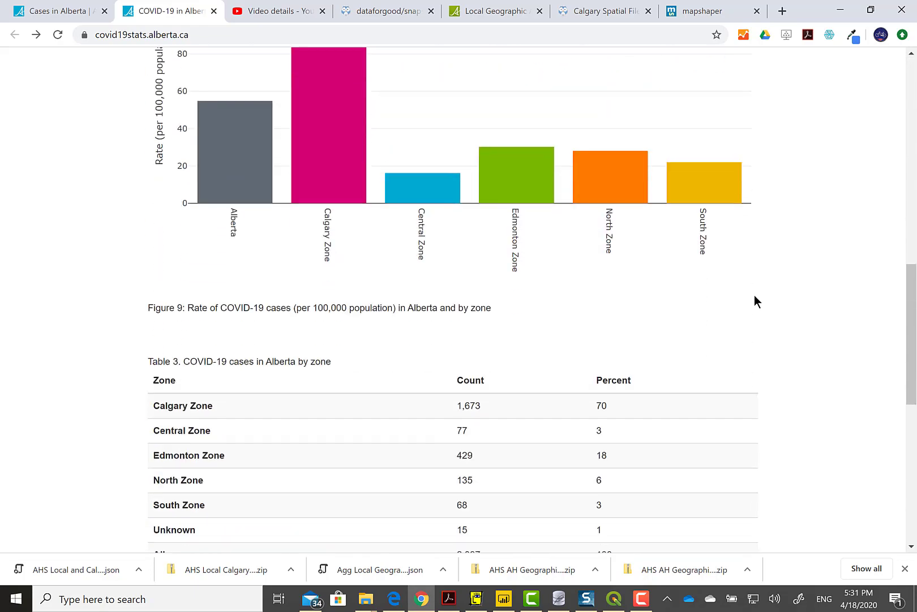
{"action": "scroll", "coordinate": [756, 297], "scroll_direction": "down", "scroll_amount": 4}
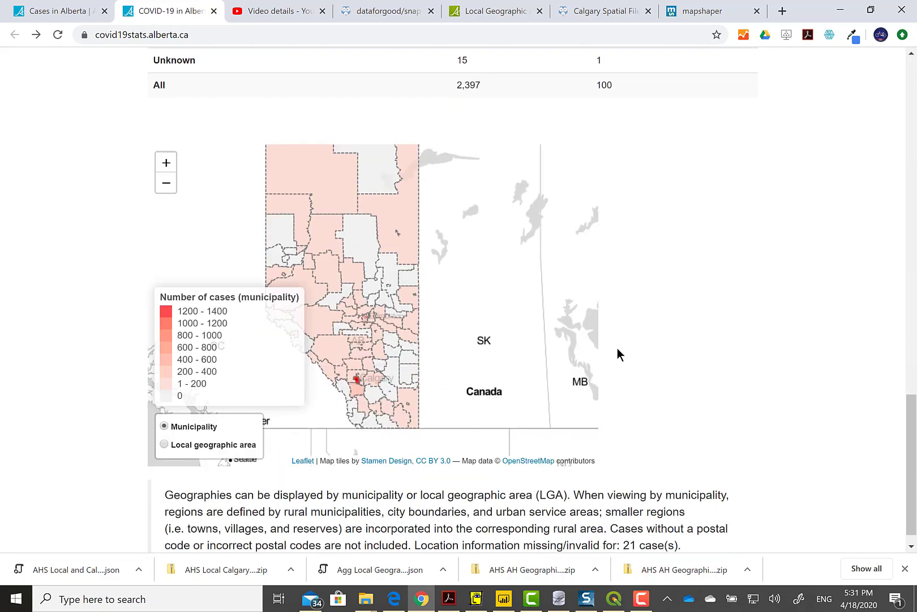
{"action": "scroll", "coordinate": [538, 255], "scroll_direction": "up", "scroll_amount": 3}
{"action": "scroll", "coordinate": [486, 394], "scroll_direction": "up", "scroll_amount": 4}
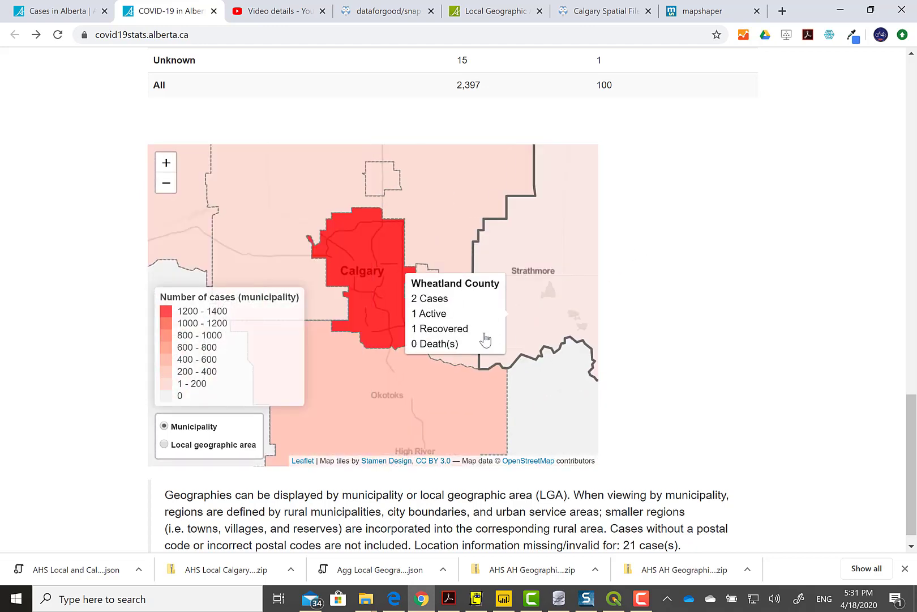
{"action": "left_click", "coordinate": [163, 445]}
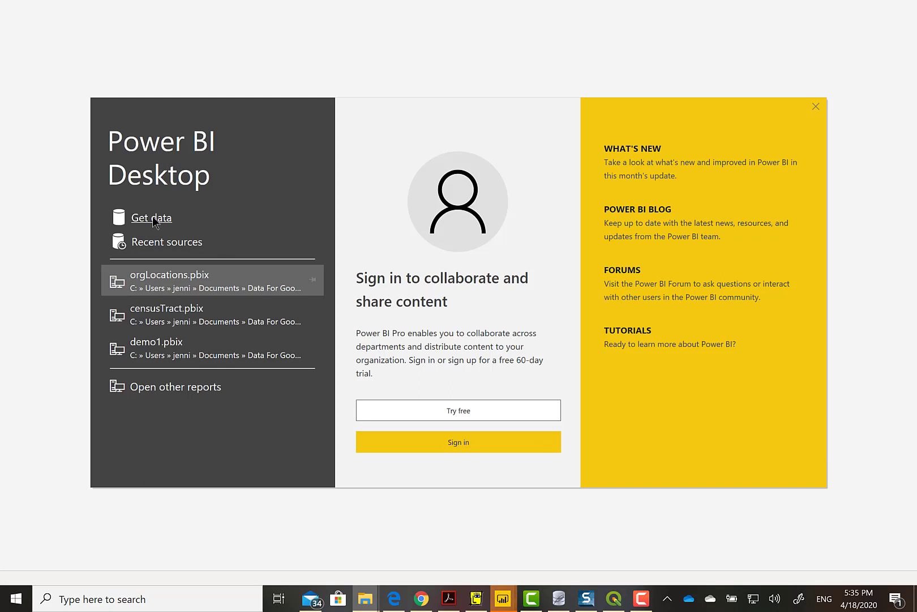
Step: In Power BI Desktop, dismiss the start screen and display the preview features in the global options
{"action": "left_click", "coordinate": [816, 106]}
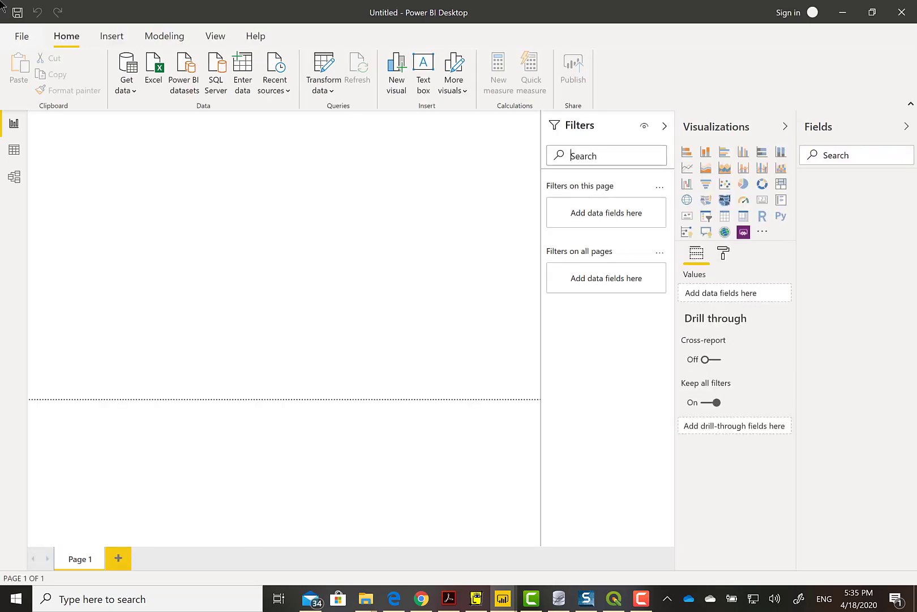
{"action": "left_click", "coordinate": [21, 37]}
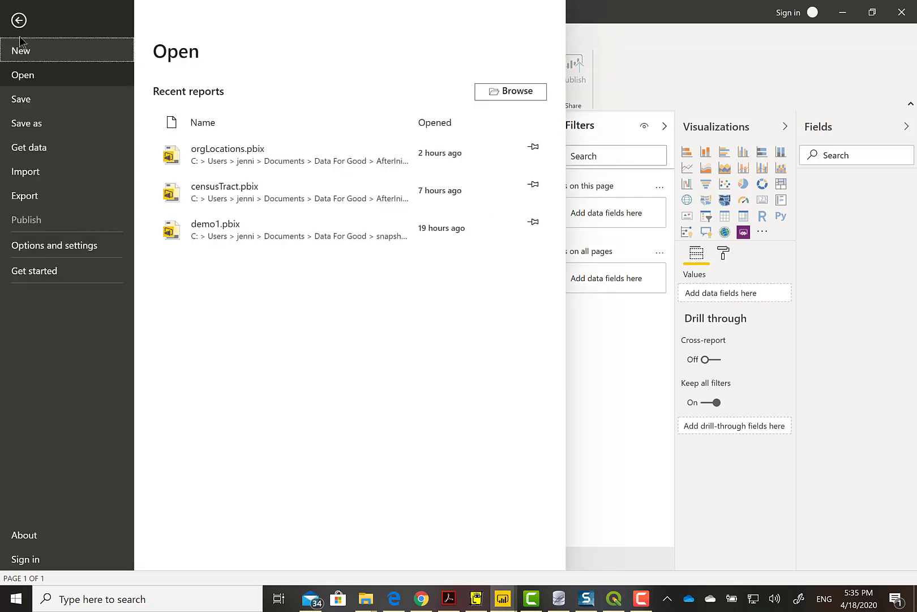
{"action": "left_click", "coordinate": [43, 247]}
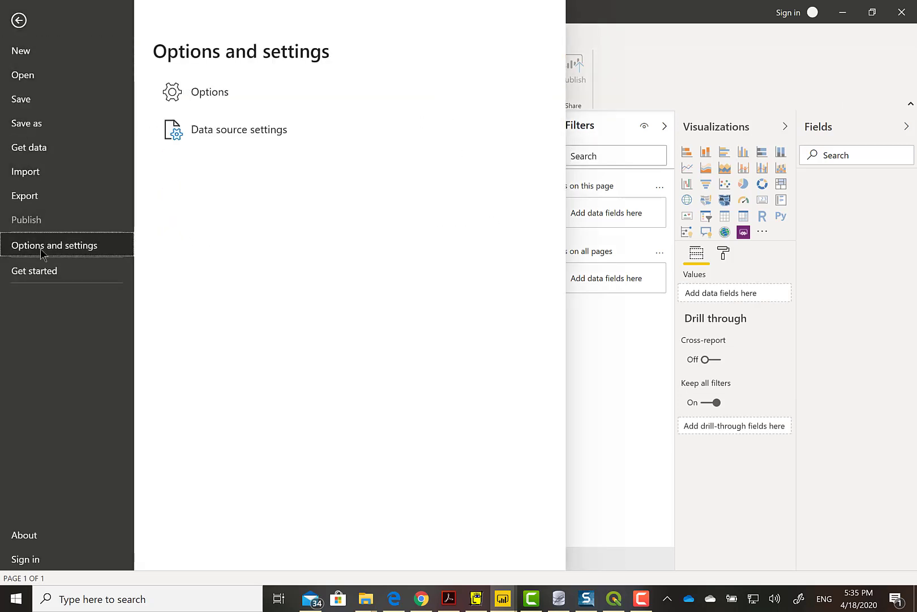
{"action": "left_click", "coordinate": [200, 103]}
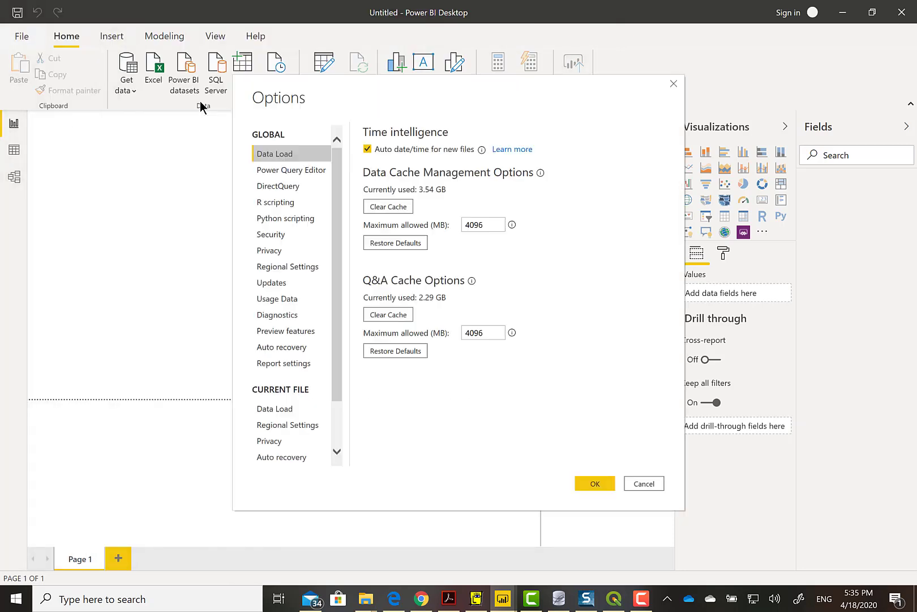
{"action": "left_click", "coordinate": [295, 332]}
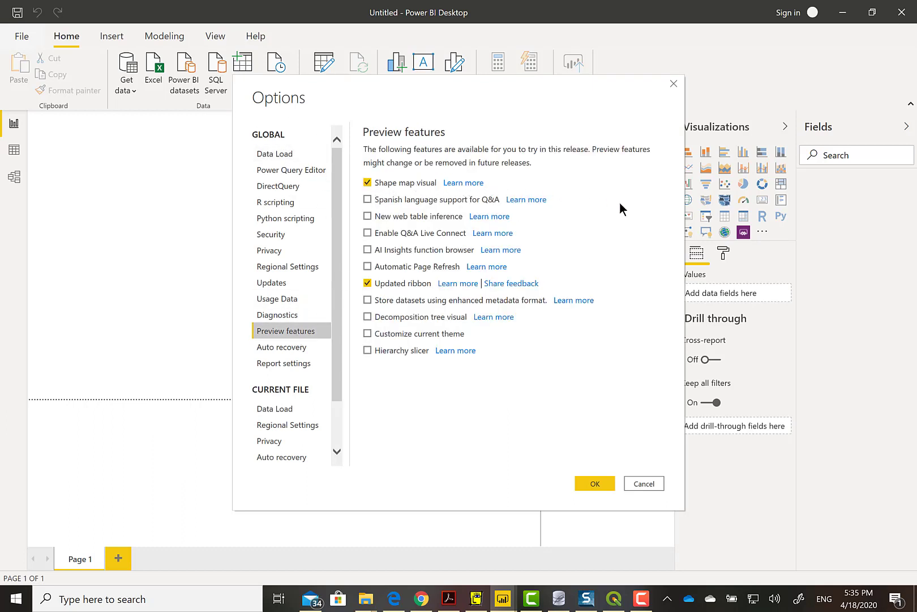
Step: Open the documentation for the Shape map visual preview feature and skim the section on creating shape maps
{"action": "left_click", "coordinate": [463, 184]}
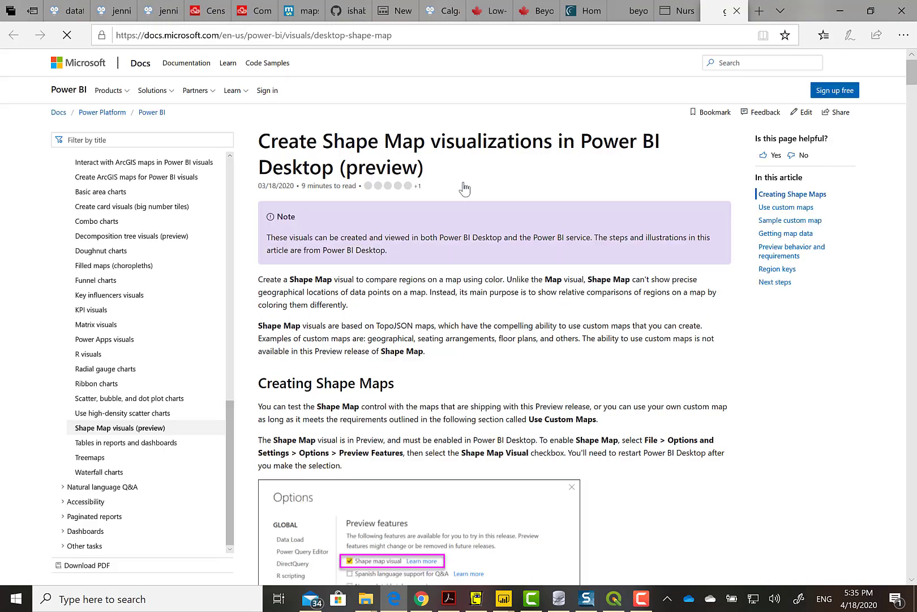
{"action": "scroll", "coordinate": [576, 318], "scroll_direction": "down", "scroll_amount": 15}
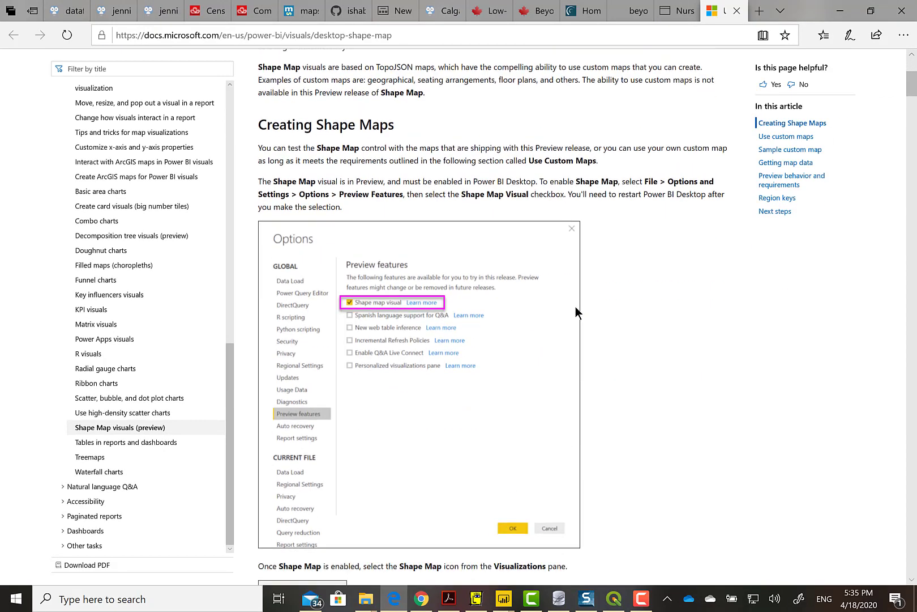
{"action": "scroll", "coordinate": [576, 309], "scroll_direction": "down", "scroll_amount": 8}
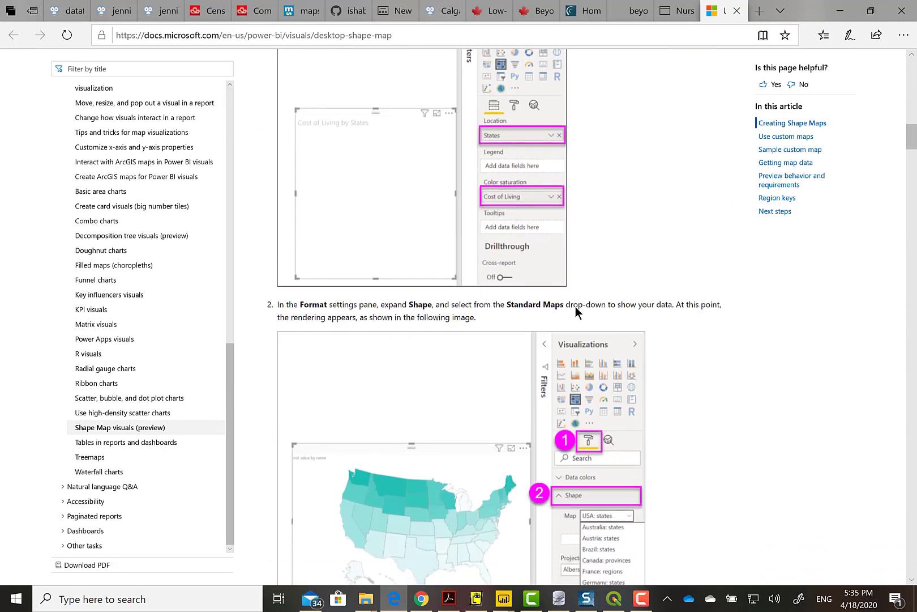
{"action": "scroll", "coordinate": [576, 309], "scroll_direction": "up", "scroll_amount": 20}
{"action": "scroll", "coordinate": [575, 305], "scroll_direction": "down", "scroll_amount": 4}
{"action": "scroll", "coordinate": [576, 305], "scroll_direction": "up", "scroll_amount": 5}
{"action": "left_click", "coordinate": [848, 10]}
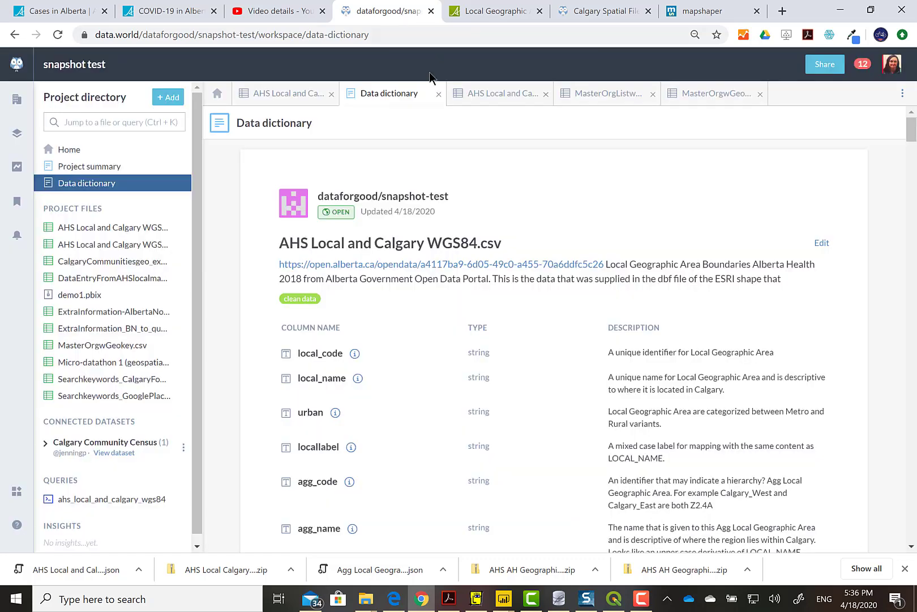
Step: In the data.world snapshot-test project, open DataEntryFromAHSlocalmapCOVID19.xlsx and download it
{"action": "left_click", "coordinate": [121, 280]}
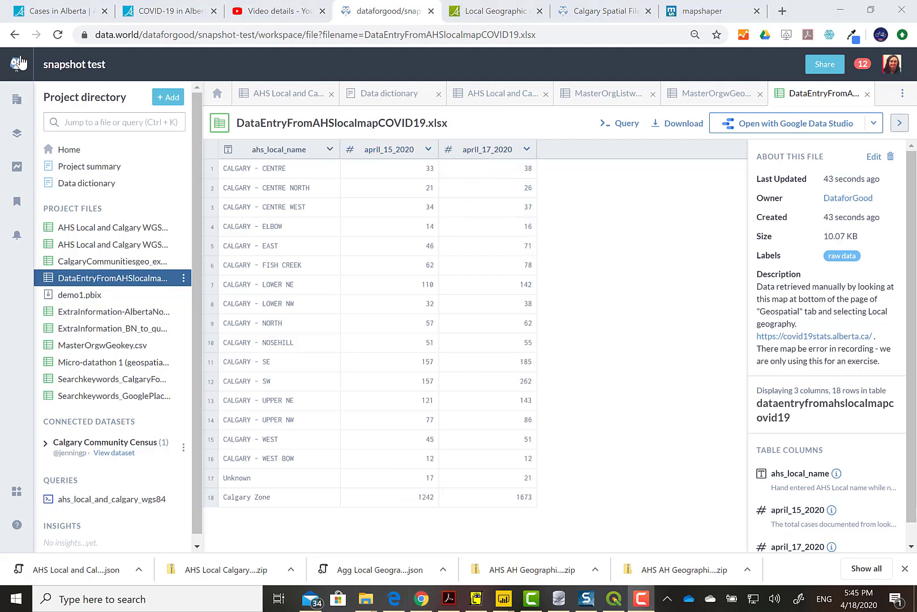
{"action": "left_click", "coordinate": [183, 278]}
{"action": "left_click", "coordinate": [170, 316]}
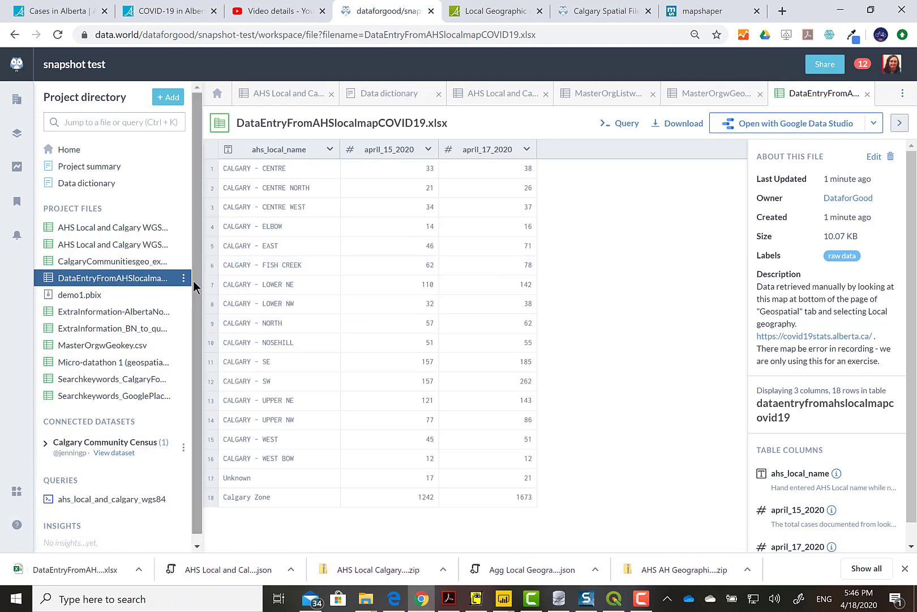
Step: Open the TopoJSON file AHS Local and Calgary WGS84.json from the project files and download it
{"action": "mouse_move", "coordinate": [149, 249]}
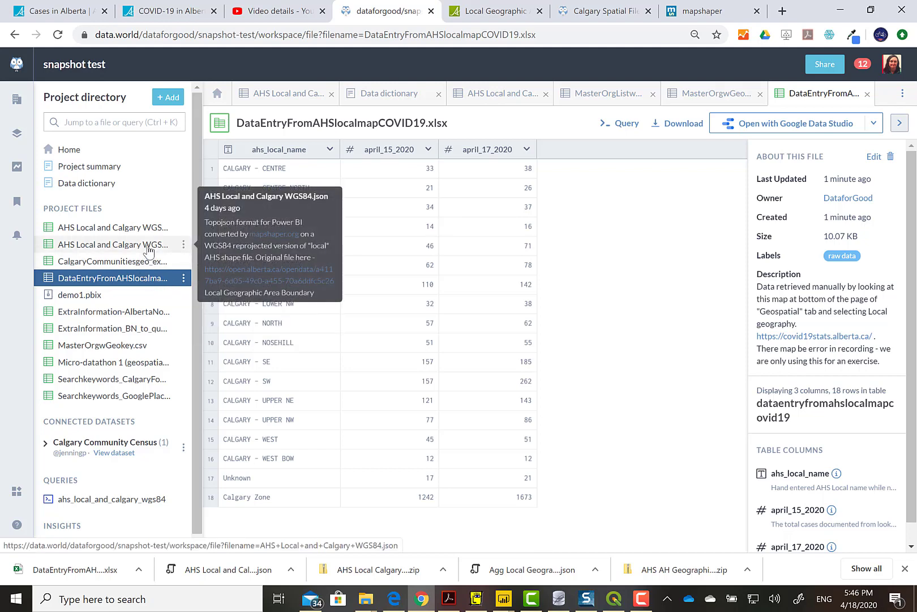
{"action": "left_click", "coordinate": [148, 249]}
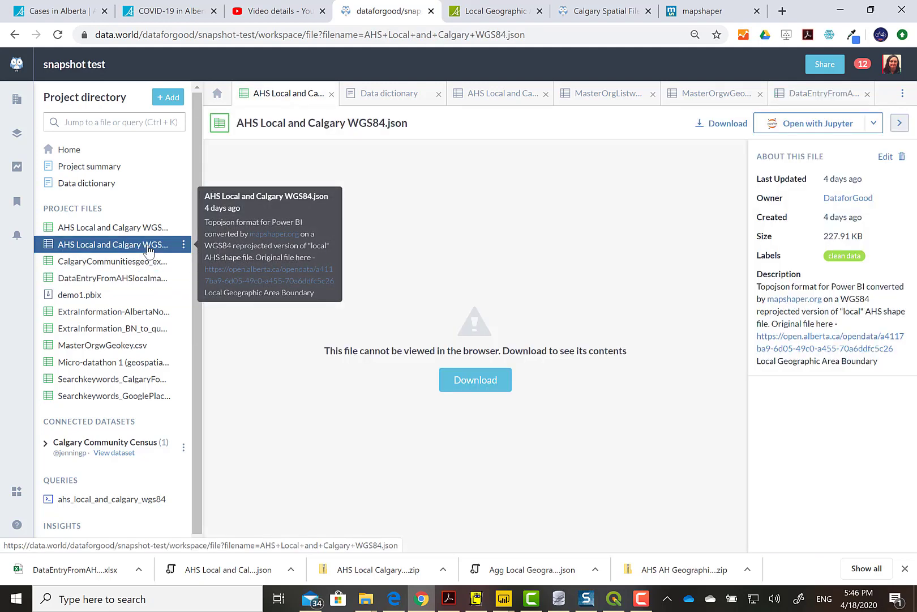
{"action": "left_click", "coordinate": [486, 389]}
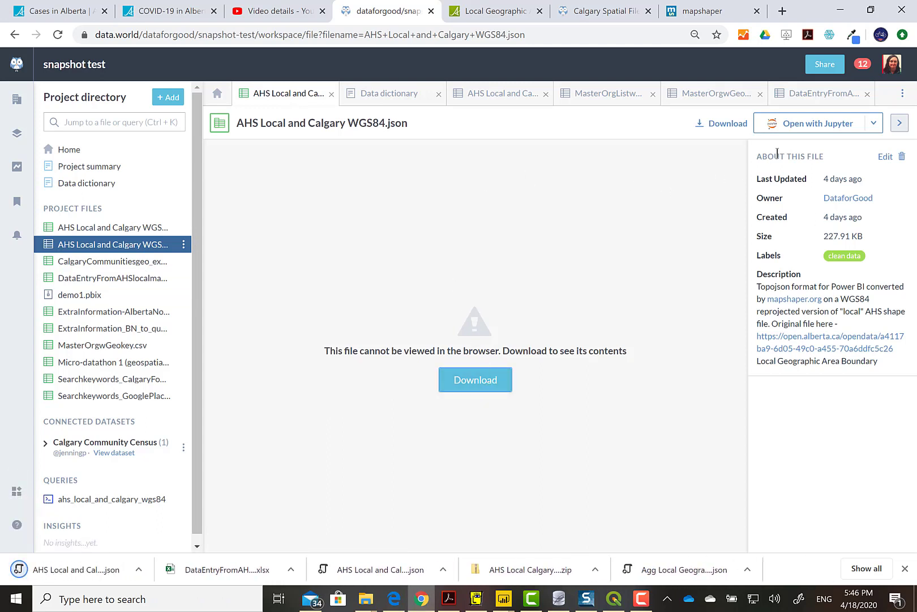
Step: In the untitled Power BI Desktop report, import Sheet1 of the downloaded DataEntryFromAHSlocalmapCOVID19 workbook and open it for transformation in the Power Query Editor
{"action": "mouse_move", "coordinate": [509, 604]}
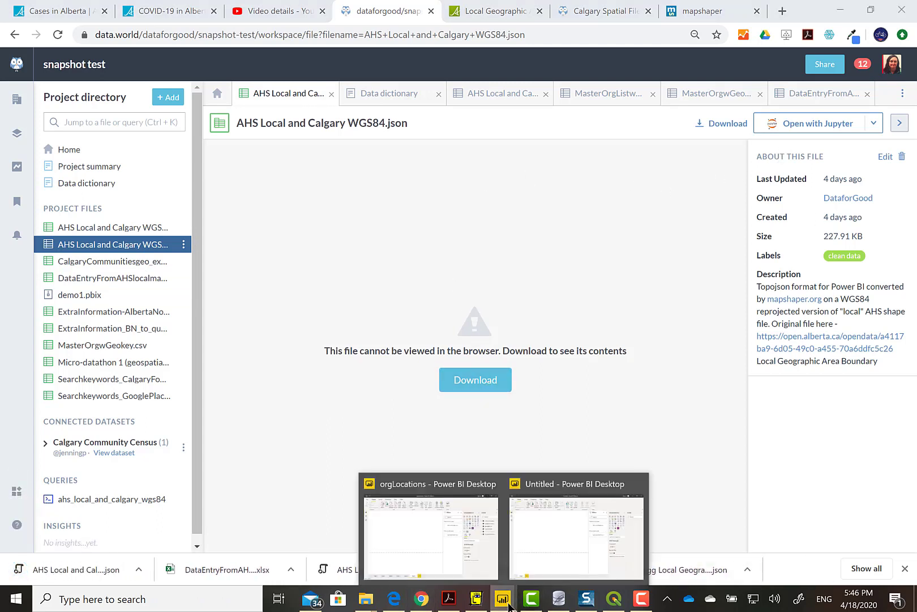
{"action": "left_click", "coordinate": [578, 575]}
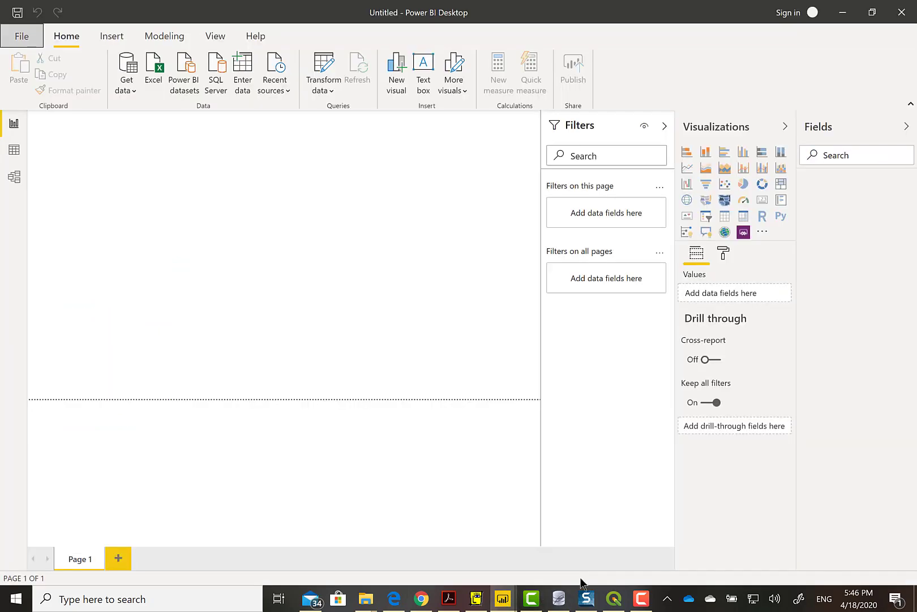
{"action": "left_click", "coordinate": [129, 91]}
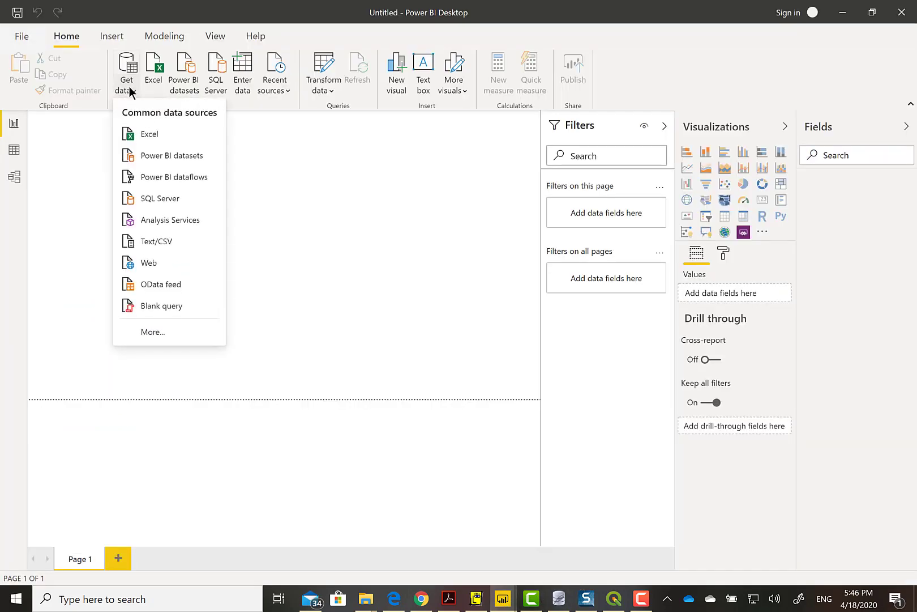
{"action": "left_click", "coordinate": [150, 134]}
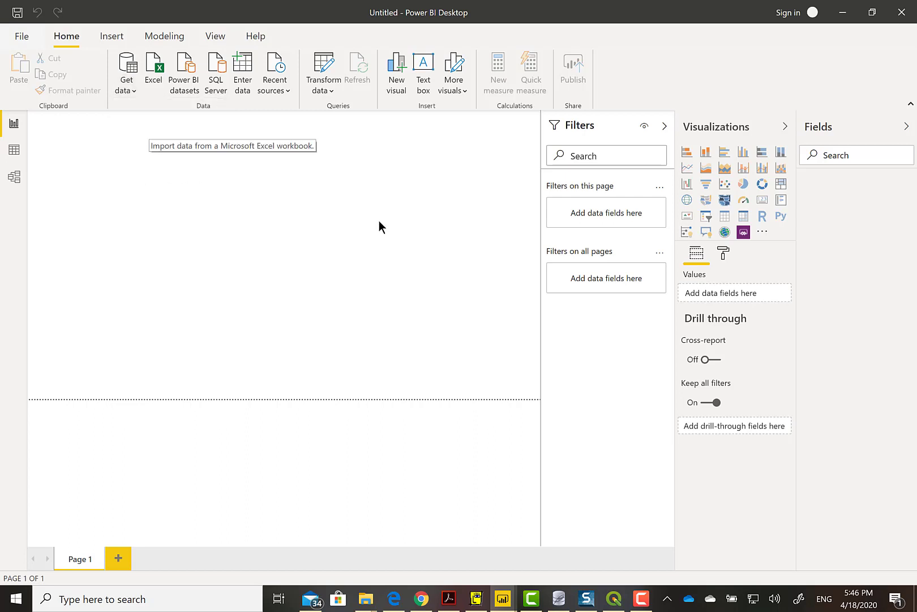
{"action": "left_click", "coordinate": [234, 117]}
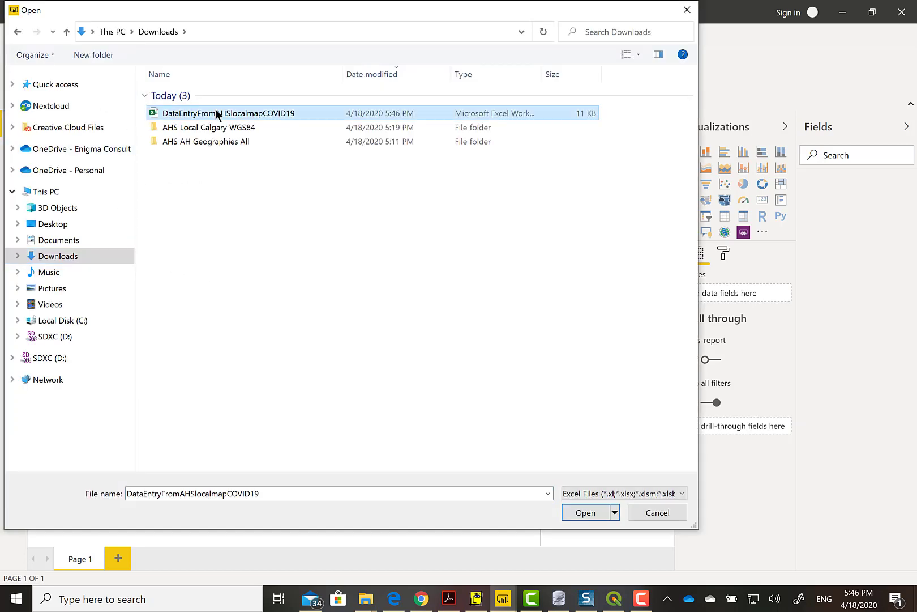
{"action": "left_click", "coordinate": [585, 513]}
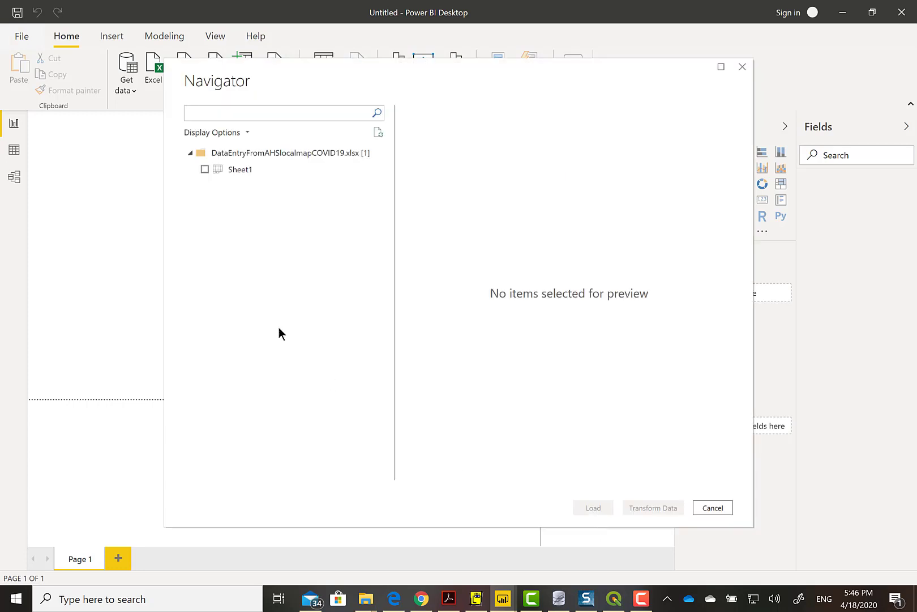
{"action": "left_click", "coordinate": [205, 170]}
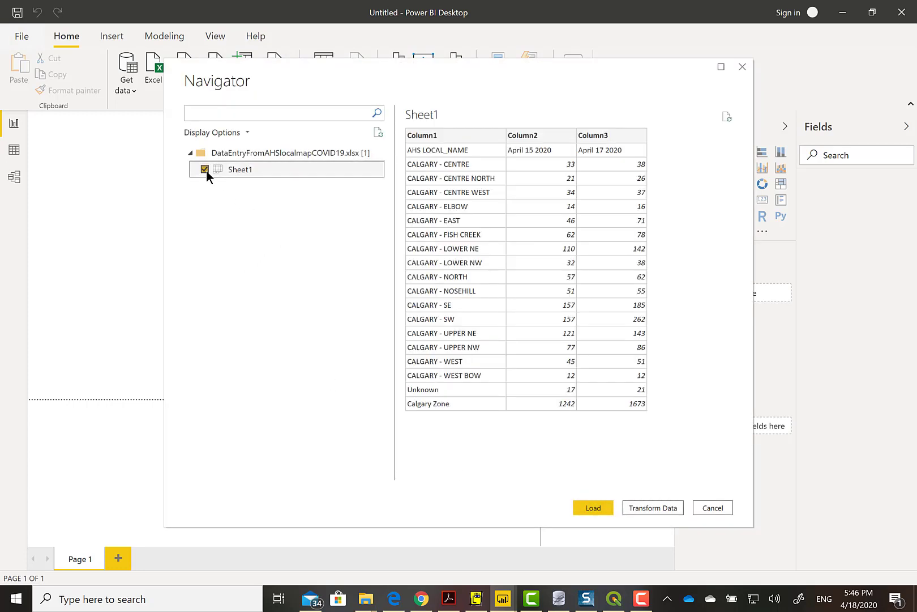
{"action": "left_click", "coordinate": [593, 508]}
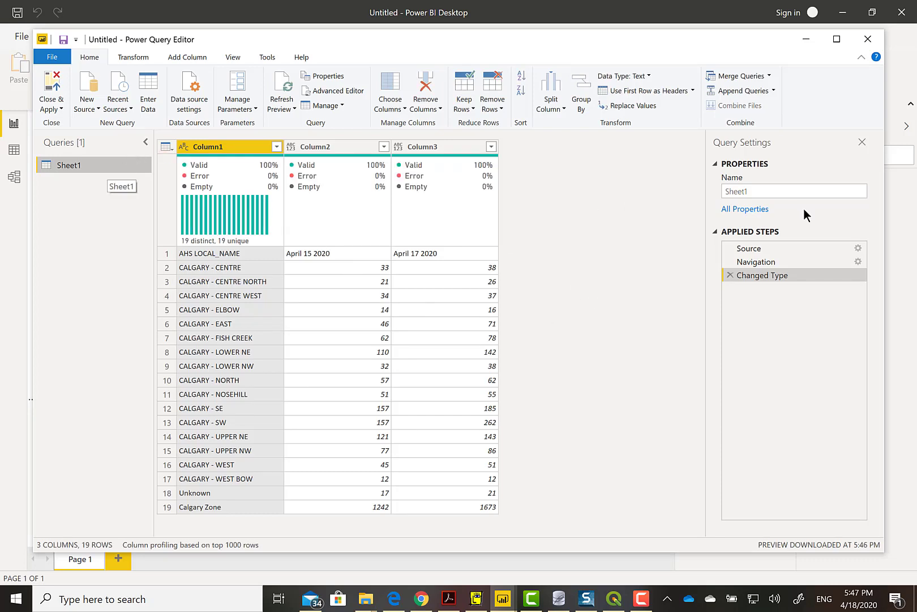
Step: Rename the Sheet1 query as Covid 19 Data Entry Cases Calgary
{"action": "double_click", "coordinate": [769, 191]}
{"action": "key", "text": "BackSpace"}
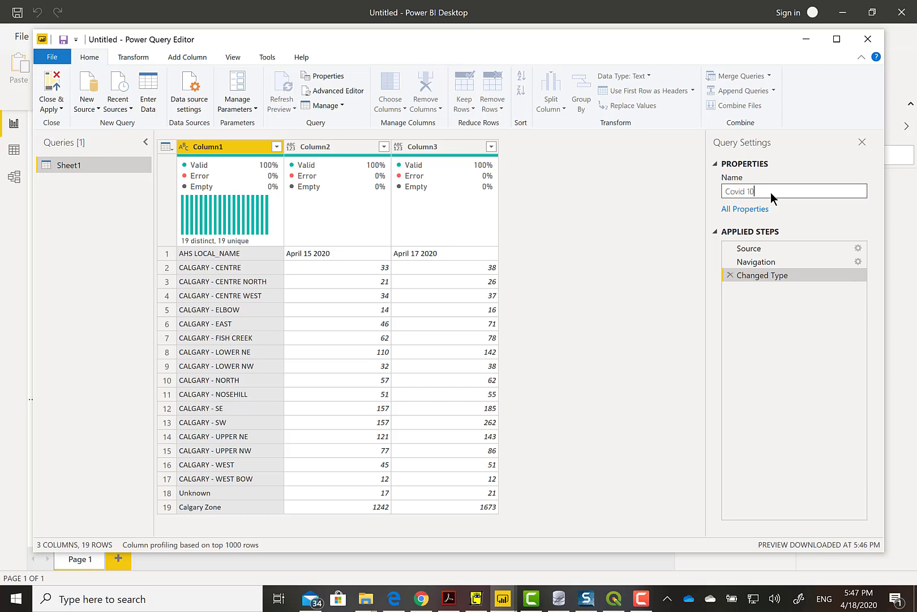
{"action": "type", "text": "Covid 19 Data Entry Cases Calgary"}
{"action": "key", "text": "Return"}
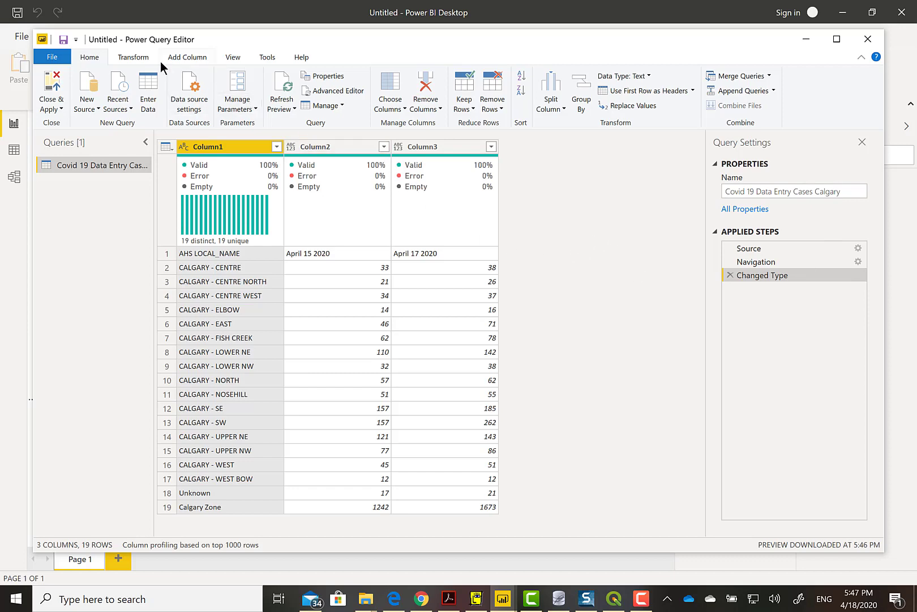
Step: Use the first row as column headers, then close the query editor and apply the changes to the report
{"action": "left_click", "coordinate": [141, 58]}
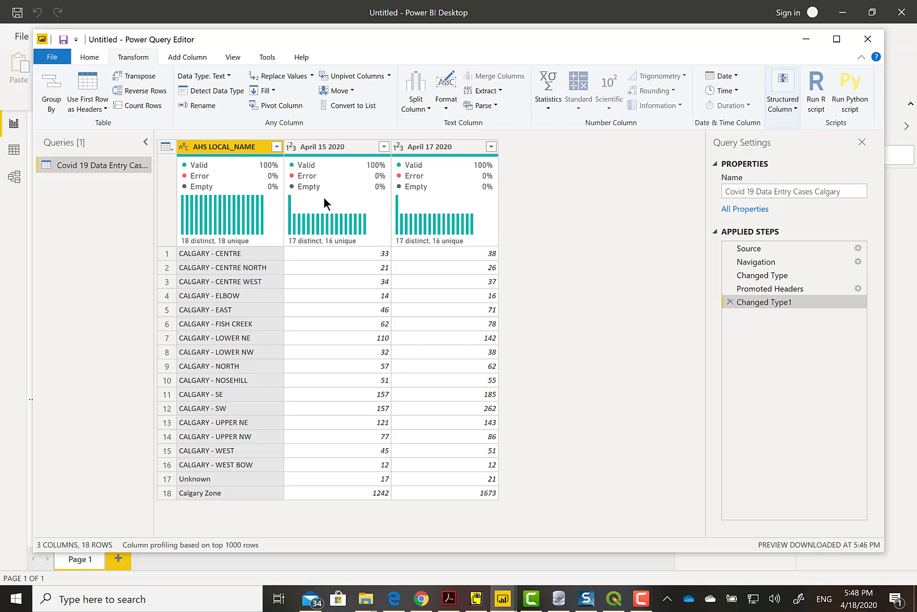
{"action": "left_click", "coordinate": [330, 150]}
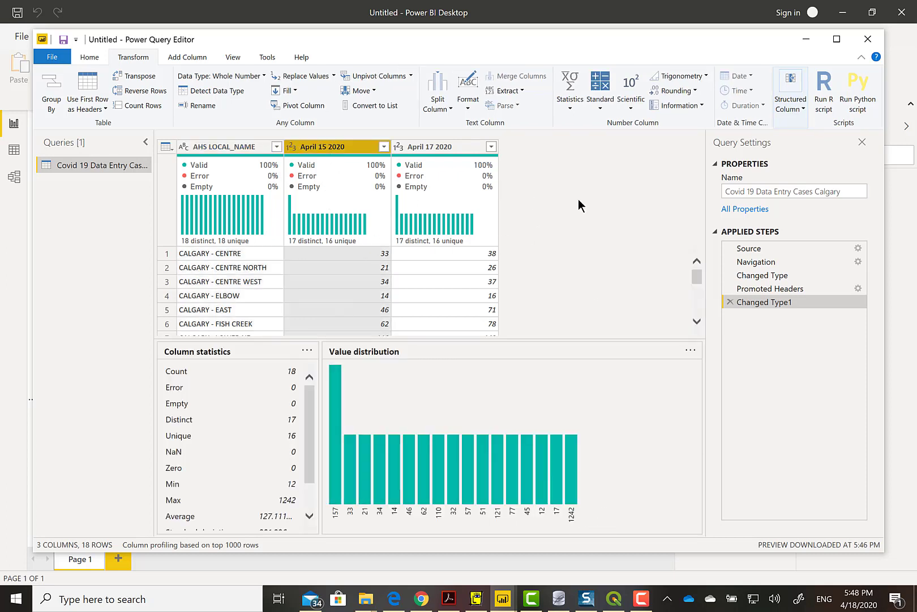
{"action": "left_click", "coordinate": [47, 58]}
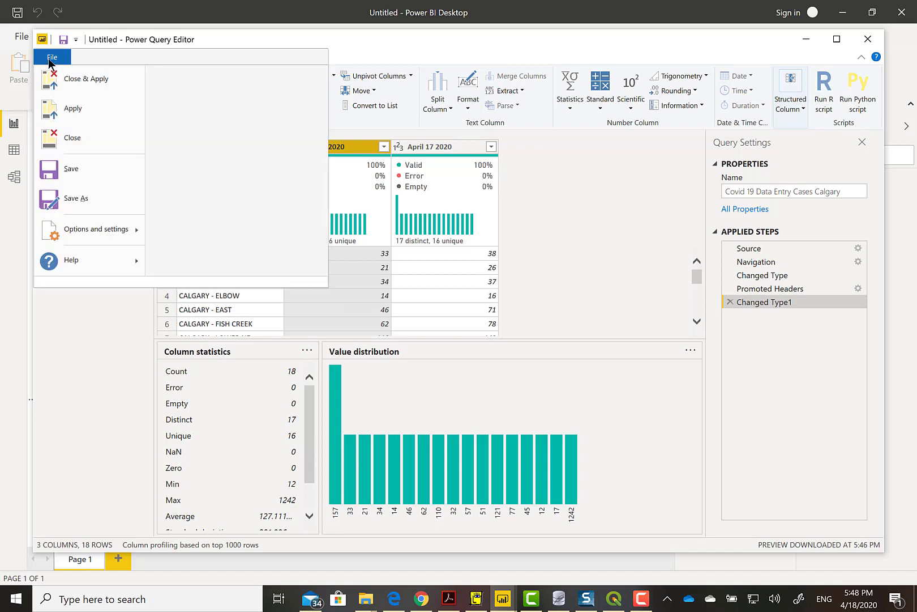
{"action": "left_click", "coordinate": [58, 86]}
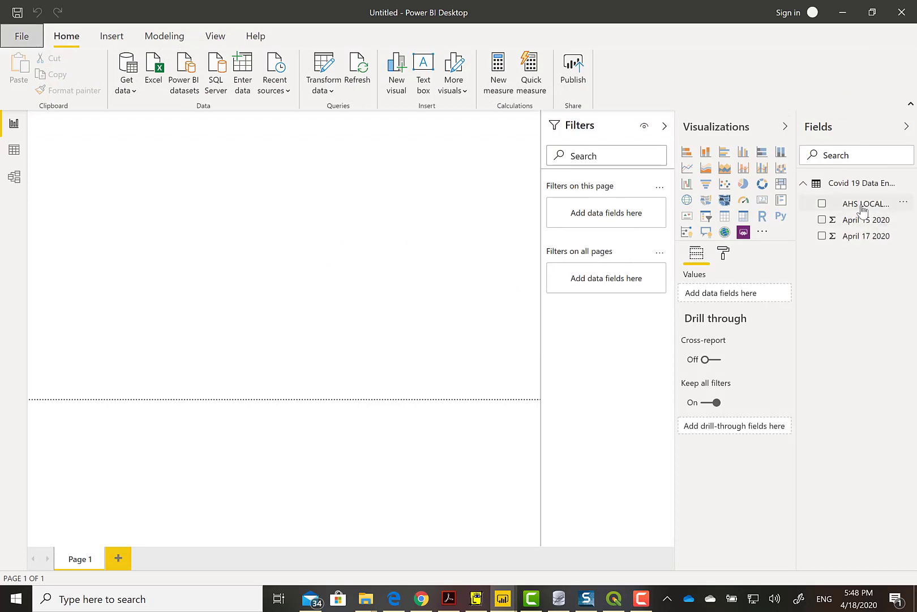
Step: Create a table visual on Page 1 containing the AHS LOCAL_NAME and April 17 2020 fields
{"action": "left_click_drag", "start_coordinate": [861, 209], "coordinate": [95, 192]}
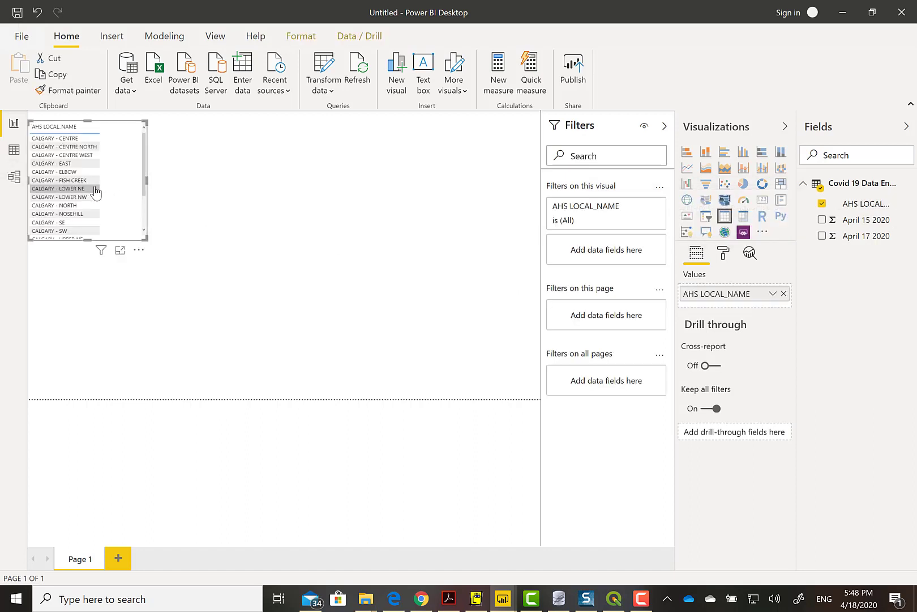
{"action": "left_click", "coordinate": [866, 235]}
Step: Apply background color conditional formatting to the table's April 17 2020 column, using a light-to-dark blue color scale from lowest to highest value
{"action": "right_click", "coordinate": [748, 315]}
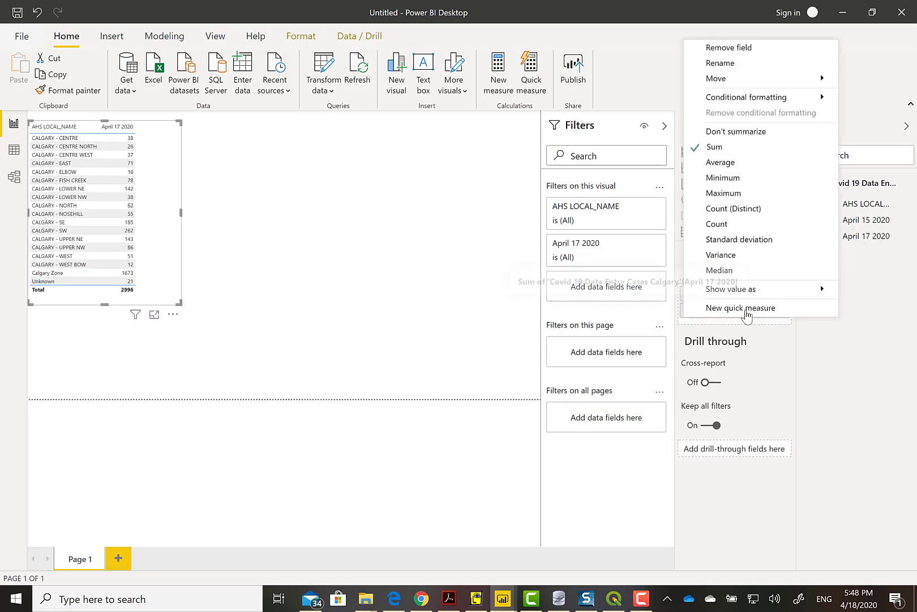
{"action": "mouse_move", "coordinate": [756, 100]}
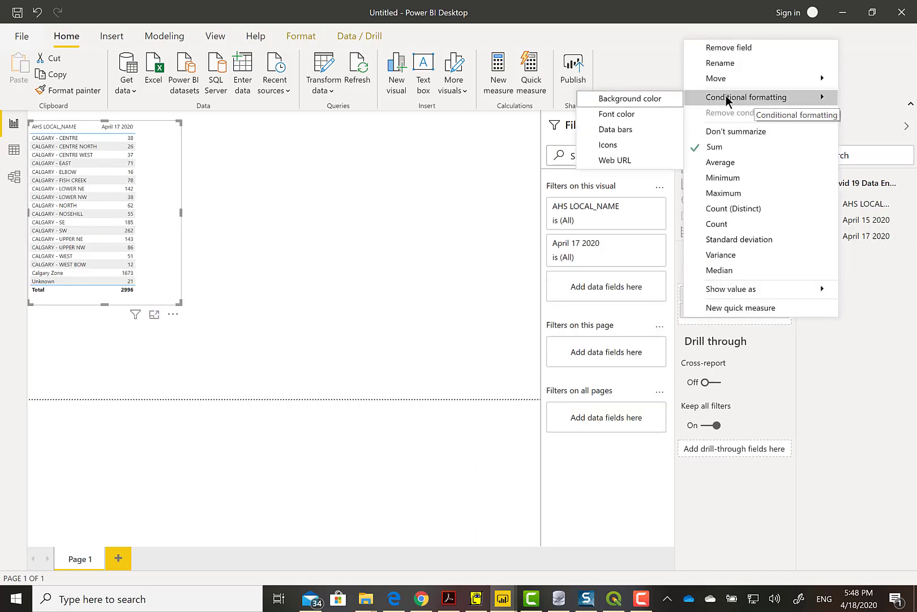
{"action": "left_click", "coordinate": [655, 97]}
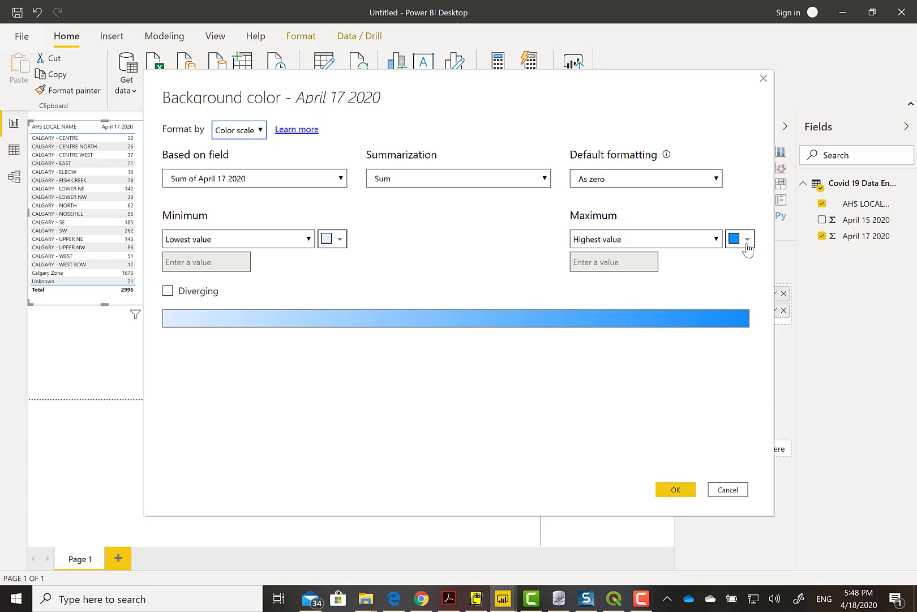
{"action": "left_click", "coordinate": [691, 493]}
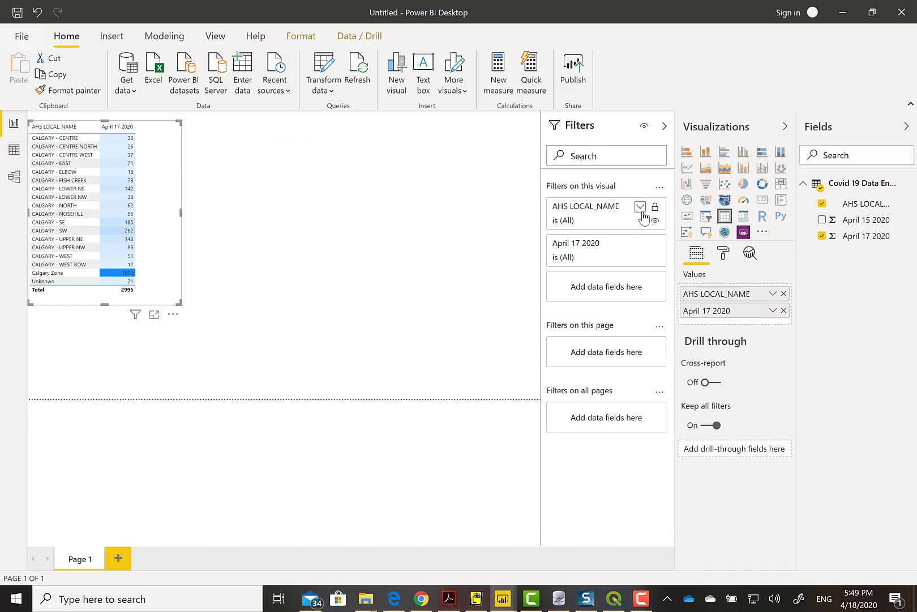
Step: Add AHS LOCAL_NAME as a page-level filter that includes every area except Calgary Zone and Unknown
{"action": "left_click", "coordinate": [641, 208]}
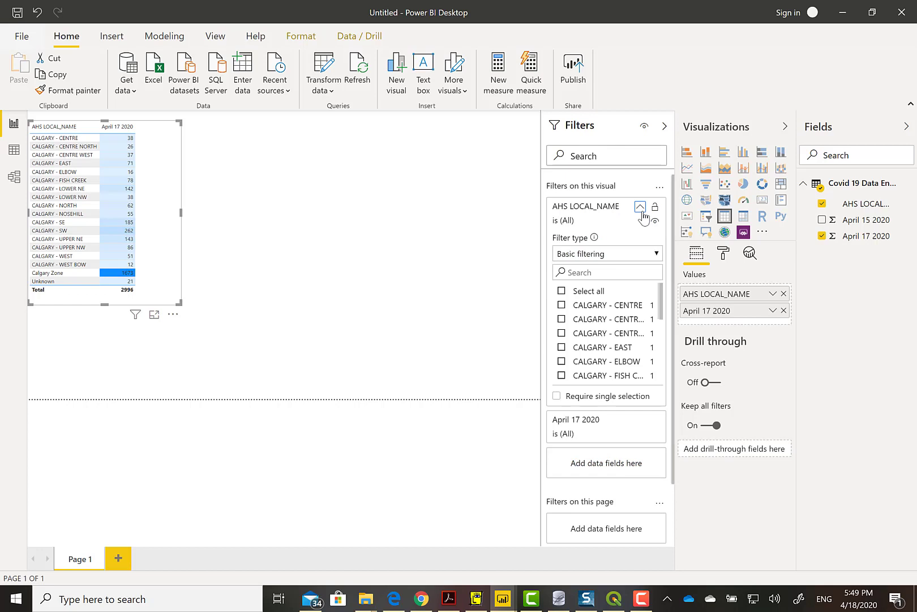
{"action": "left_click", "coordinate": [640, 207]}
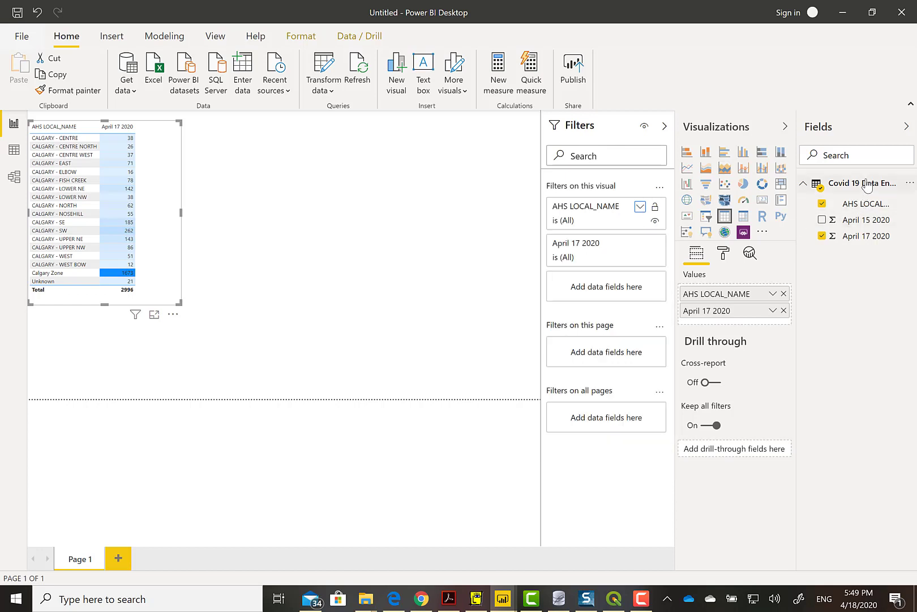
{"action": "left_click_drag", "start_coordinate": [860, 203], "coordinate": [612, 354]}
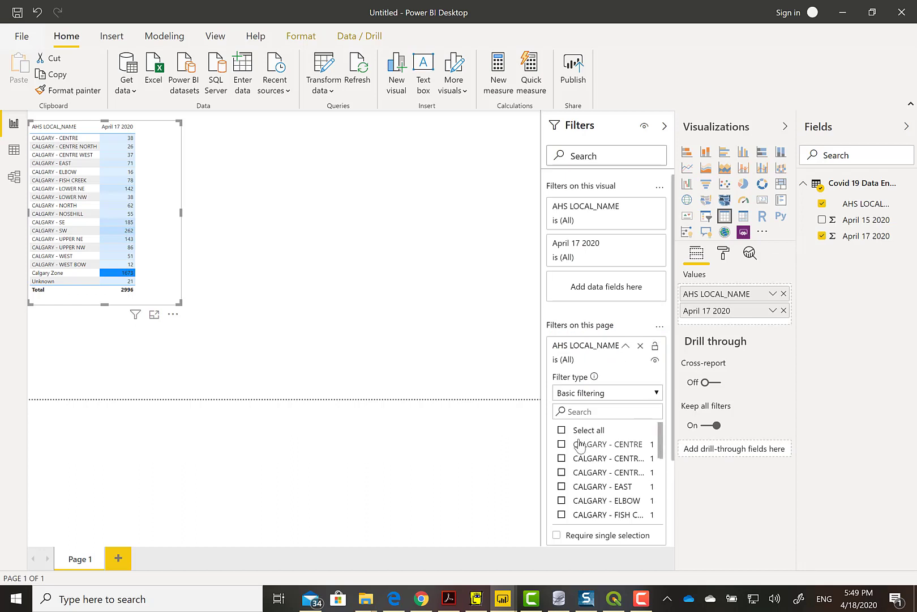
{"action": "left_click", "coordinate": [562, 430]}
{"action": "left_click_drag", "start_coordinate": [661, 453], "coordinate": [659, 518]}
{"action": "left_click", "coordinate": [561, 500]}
{"action": "left_click", "coordinate": [562, 515]}
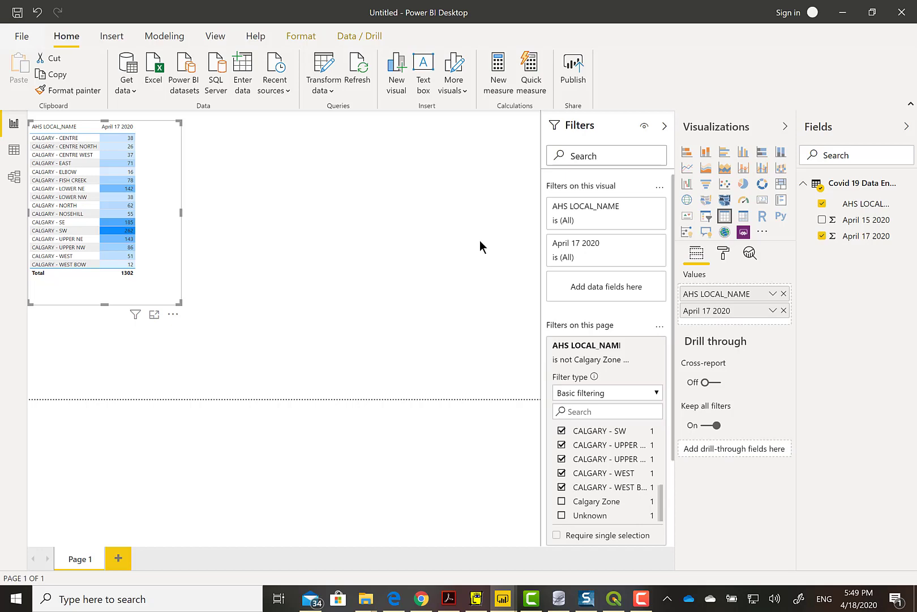
Step: Insert a shape map visual, enlarge it beside the cases table, and move the table slightly lower on the page
{"action": "left_click", "coordinate": [348, 188]}
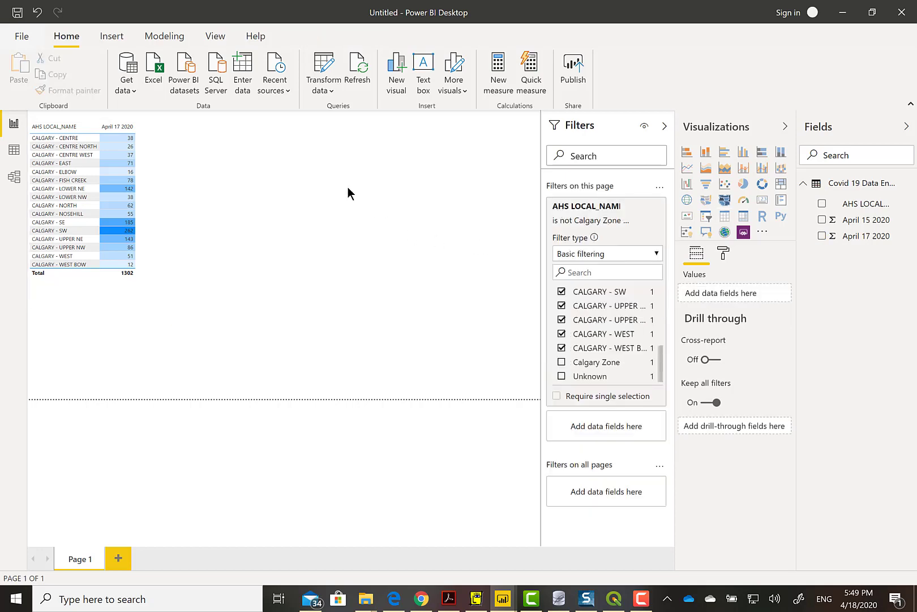
{"action": "left_click", "coordinate": [725, 200]}
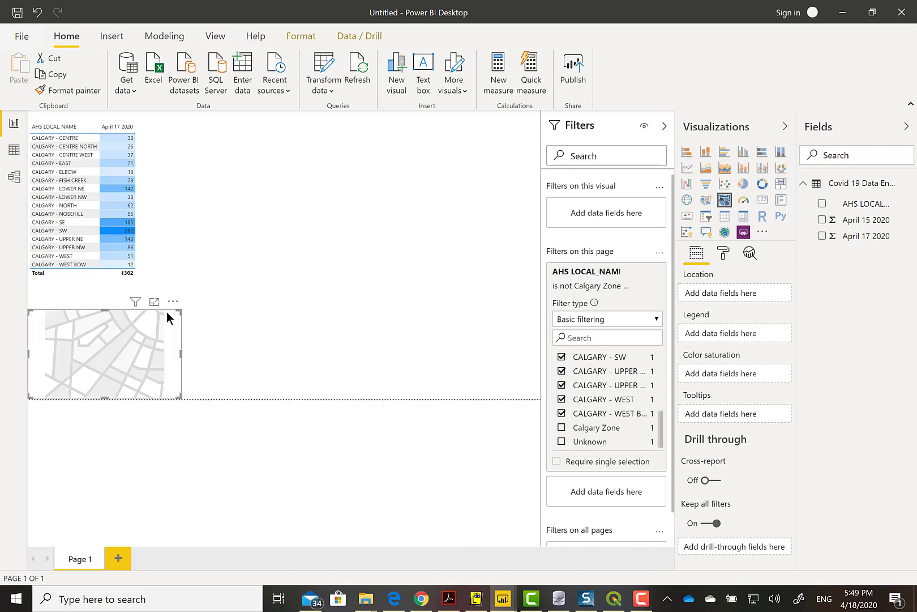
{"action": "left_click_drag", "start_coordinate": [167, 313], "coordinate": [348, 141]}
{"action": "left_click_drag", "start_coordinate": [362, 227], "coordinate": [495, 397]}
{"action": "left_click", "coordinate": [195, 250]}
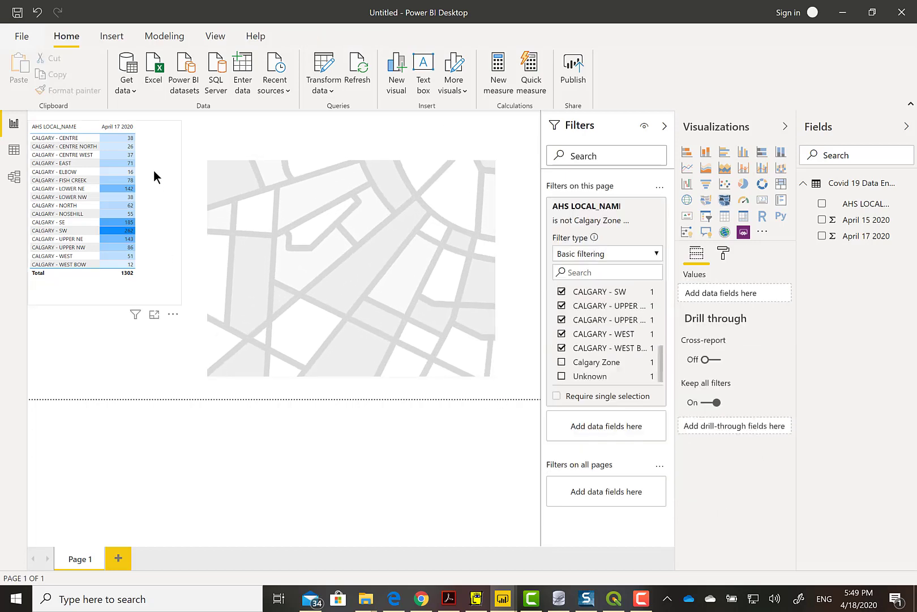
{"action": "left_click", "coordinate": [155, 169]}
{"action": "left_click_drag", "start_coordinate": [173, 327], "coordinate": [173, 354]}
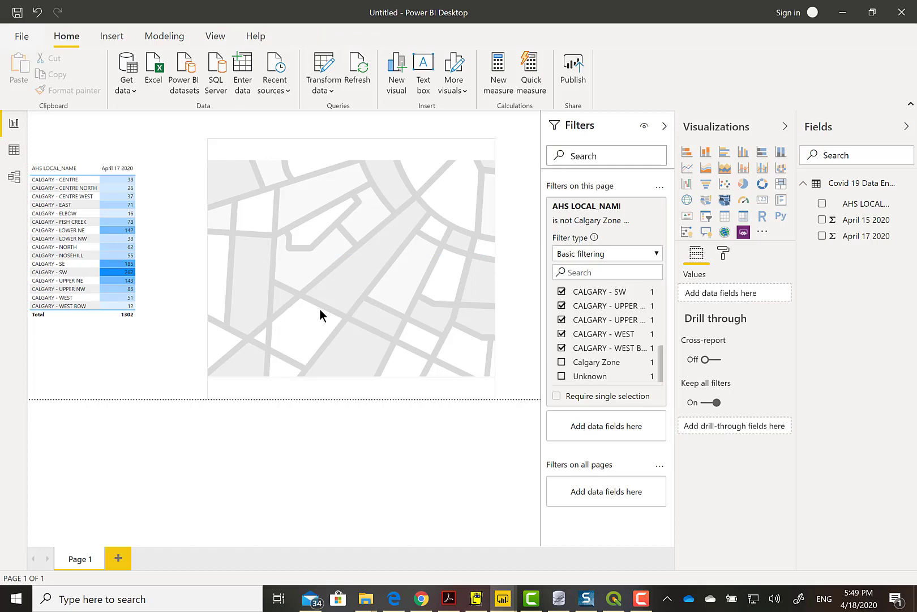
Step: Assign AHS LOCAL_NAME as the shape map's location and April 17 2020 as its color saturation
{"action": "left_click", "coordinate": [388, 244]}
{"action": "left_click_drag", "start_coordinate": [866, 204], "coordinate": [747, 296]}
{"action": "left_click_drag", "start_coordinate": [865, 238], "coordinate": [737, 381]}
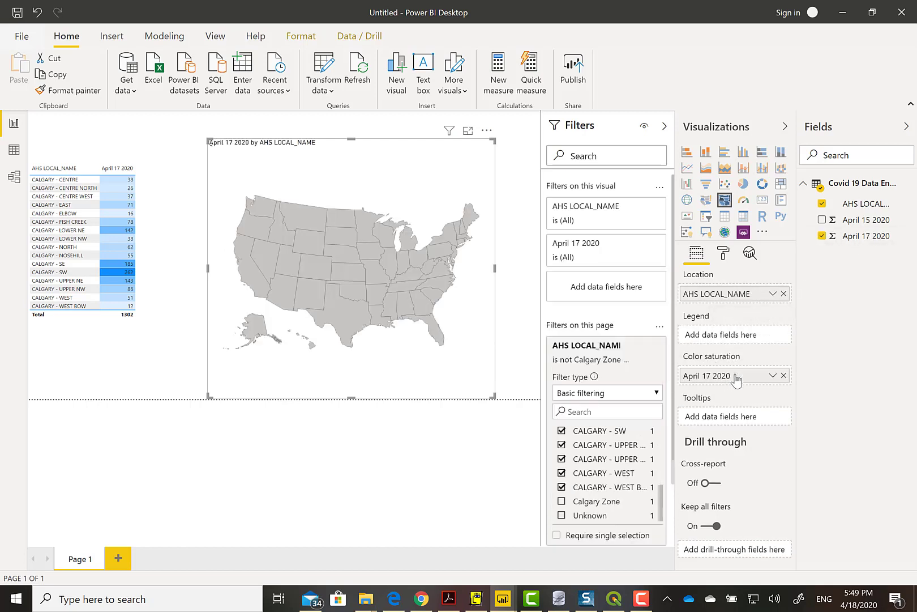
Step: Replace the USA states shape with a custom map from the downloaded AHS Local and Calgary WGS84 JSON file
{"action": "left_click", "coordinate": [729, 256]}
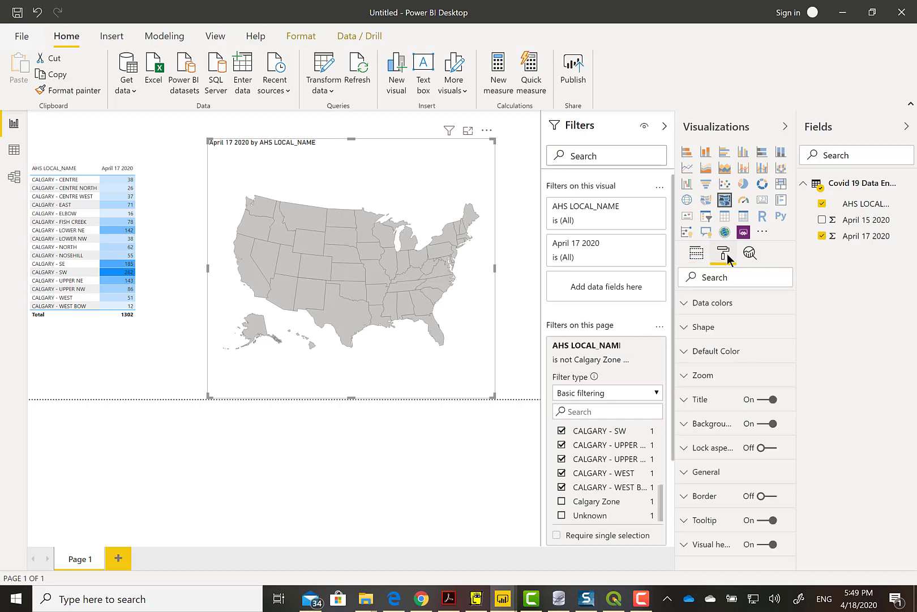
{"action": "left_click", "coordinate": [693, 329]}
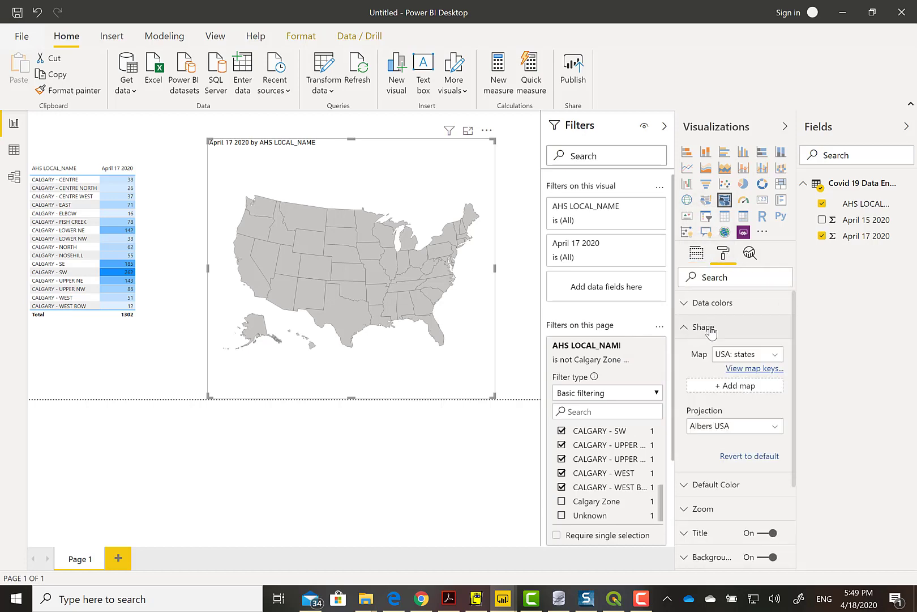
{"action": "left_click", "coordinate": [746, 391]}
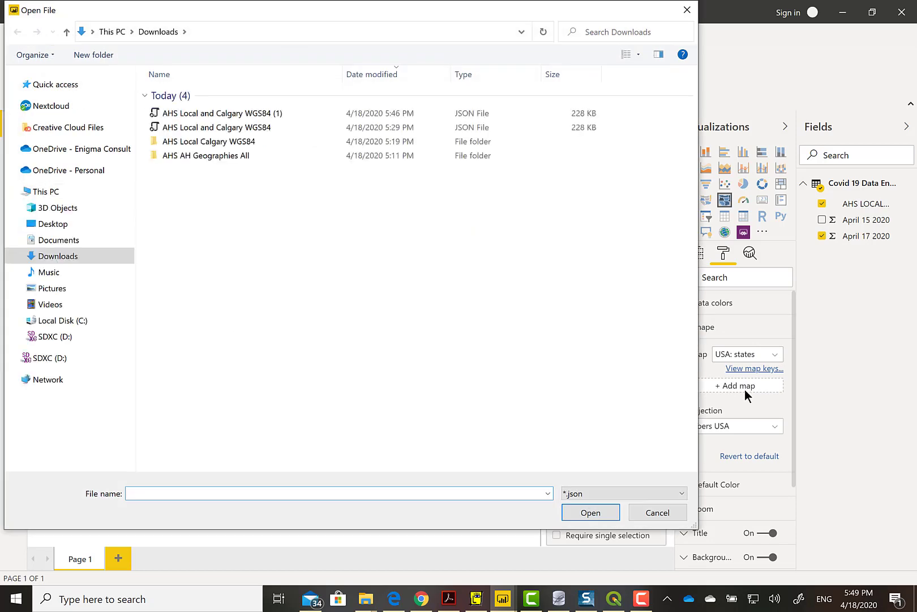
{"action": "left_click", "coordinate": [236, 130]}
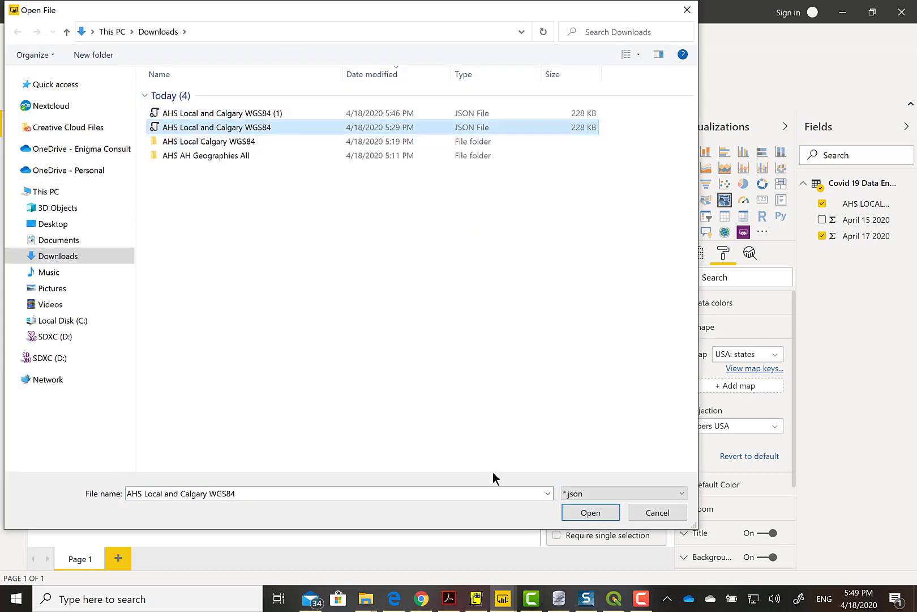
{"action": "left_click", "coordinate": [578, 516]}
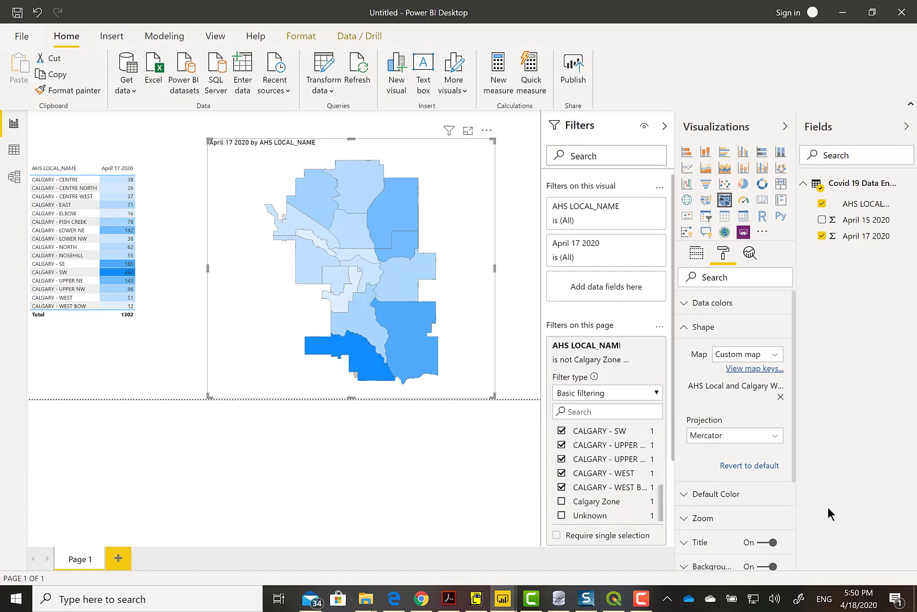
Step: Inspect case counts on the shape map, compare them with the covid19stats.alberta.ca local geographic area map in Chrome, and return to Power BI Desktop
{"action": "mouse_move", "coordinate": [374, 361]}
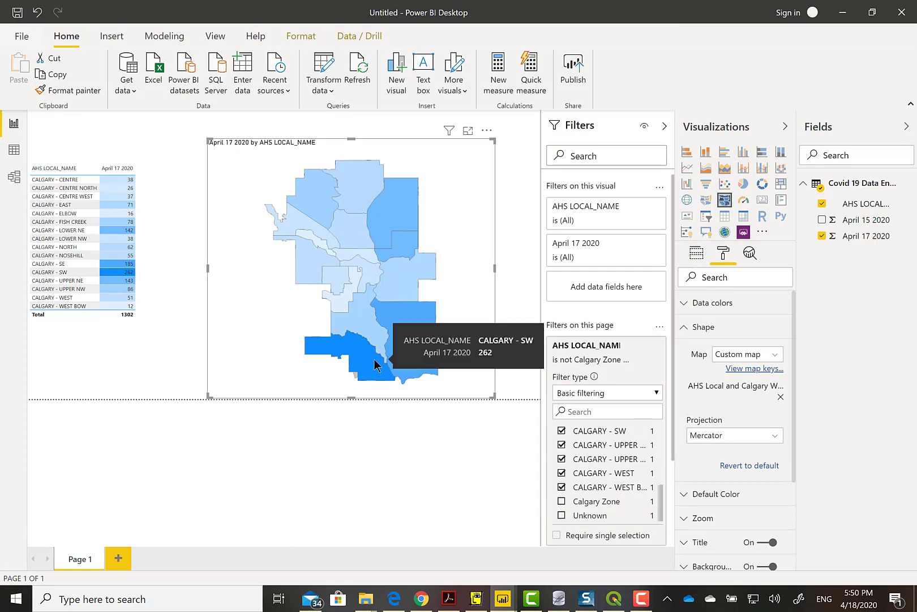
{"action": "mouse_move", "coordinate": [394, 316]}
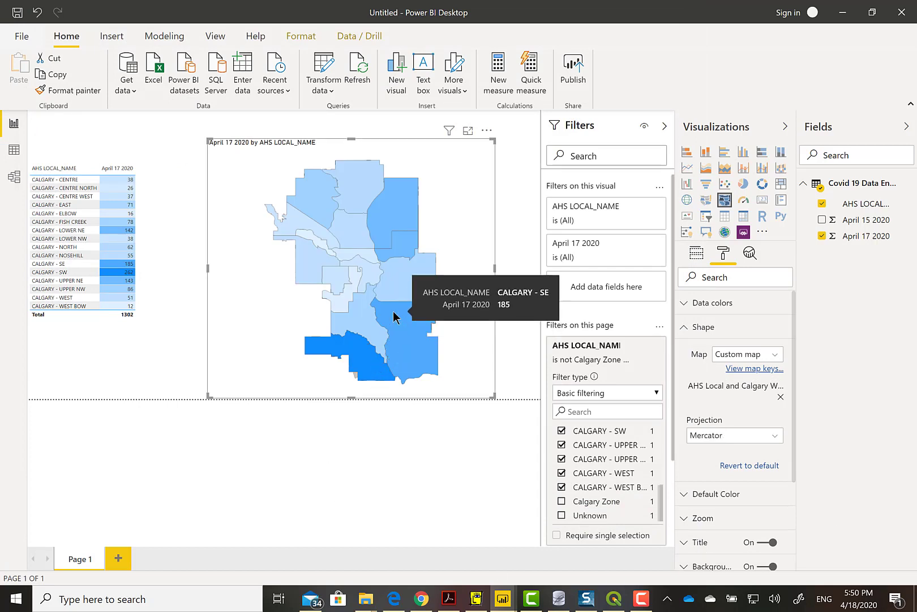
{"action": "mouse_move", "coordinate": [342, 331]}
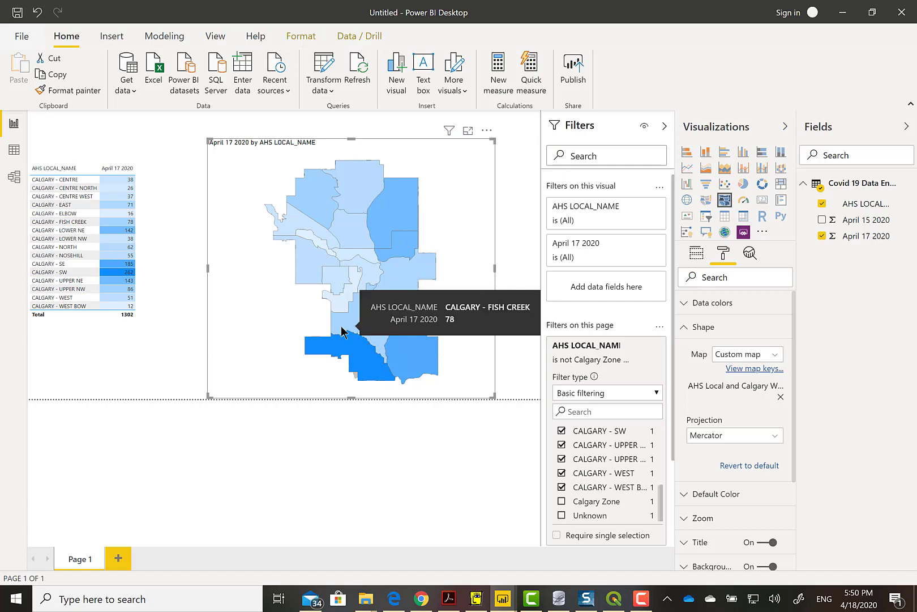
{"action": "left_click", "coordinate": [612, 599]}
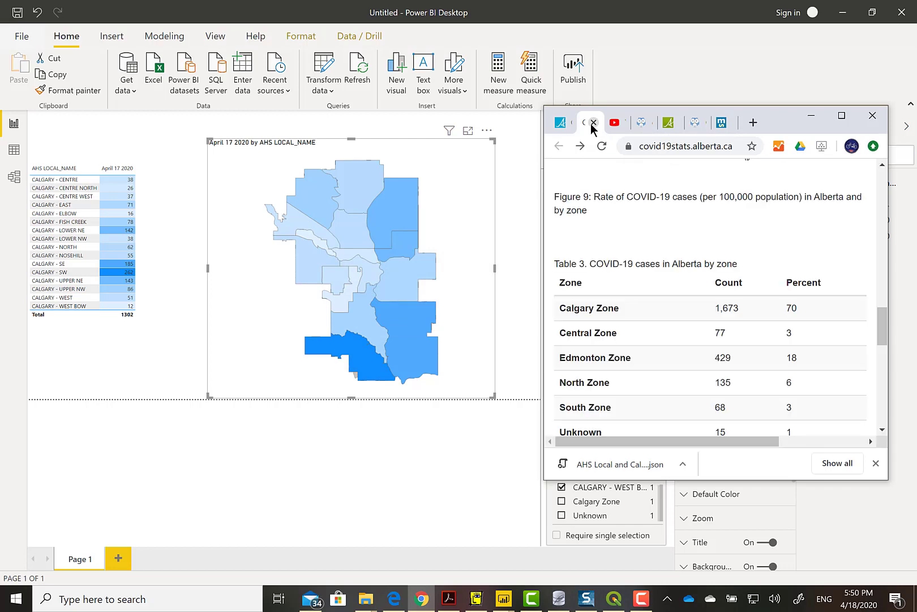
{"action": "left_click_drag", "start_coordinate": [884, 328], "coordinate": [885, 378]}
{"action": "mouse_move", "coordinate": [796, 320]}
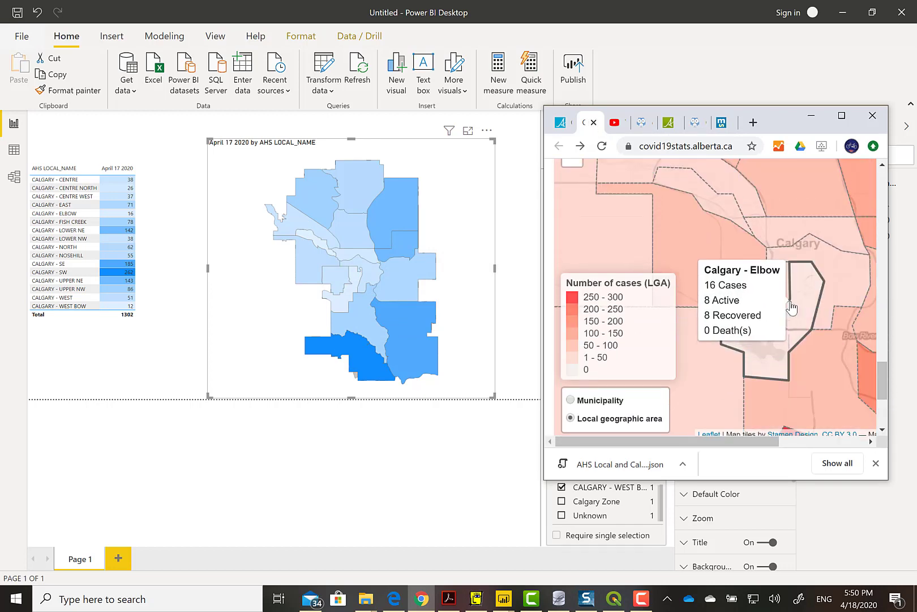
{"action": "scroll", "coordinate": [792, 308], "scroll_direction": "down", "scroll_amount": 2}
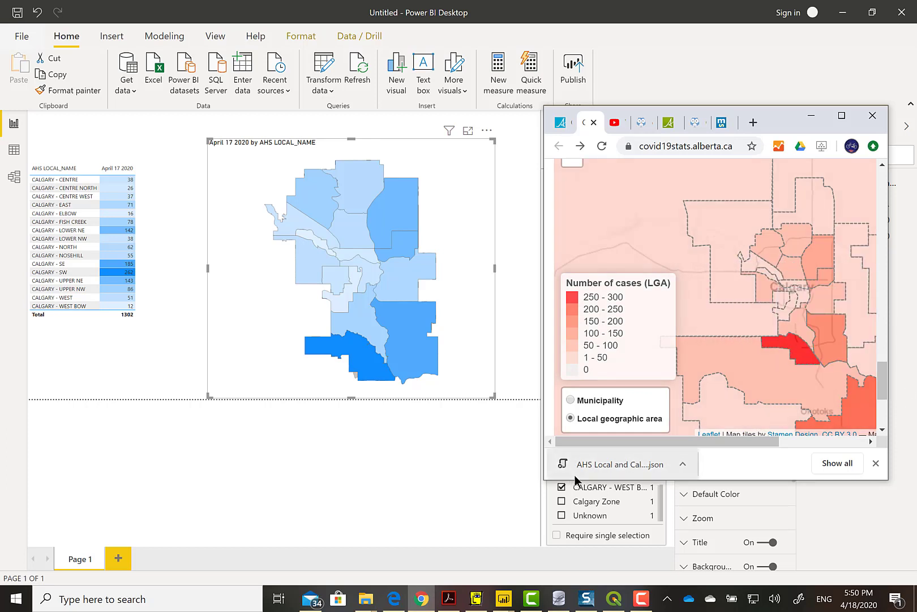
{"action": "left_click", "coordinate": [666, 17]}
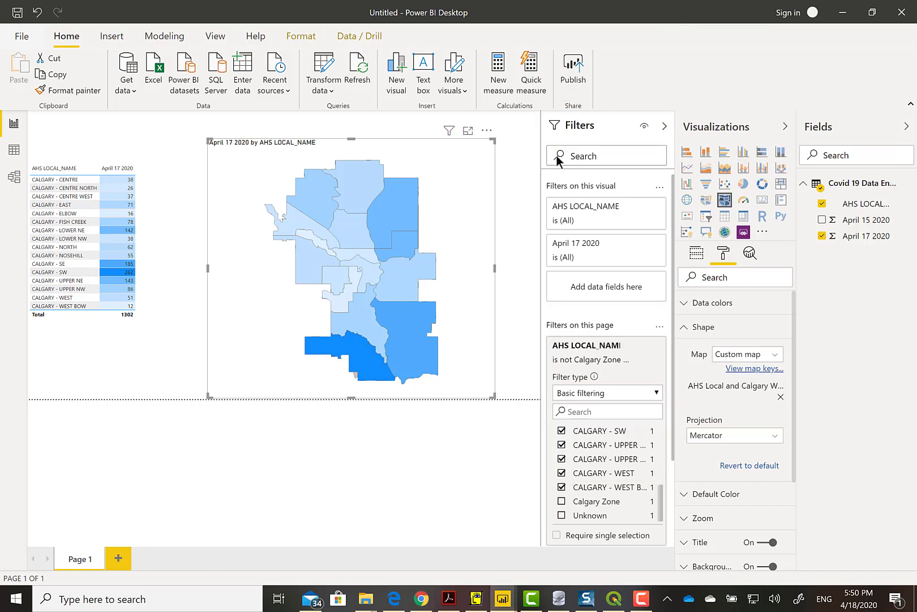
Step: Set the shape map's data colors to light pink for the minimum and red for the maximum
{"action": "left_click", "coordinate": [725, 306]}
{"action": "left_click", "coordinate": [701, 421]}
{"action": "left_click", "coordinate": [789, 473]}
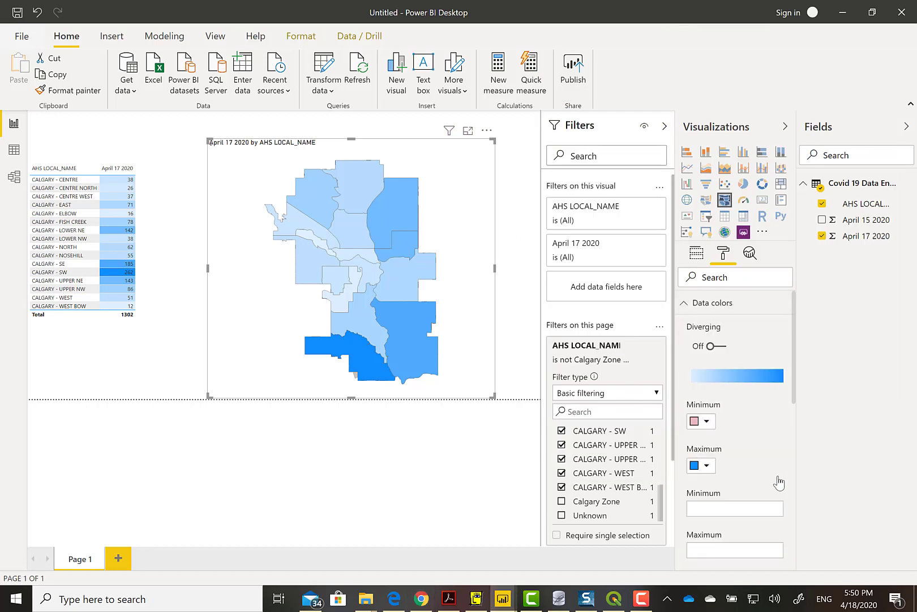
{"action": "left_click", "coordinate": [706, 465]}
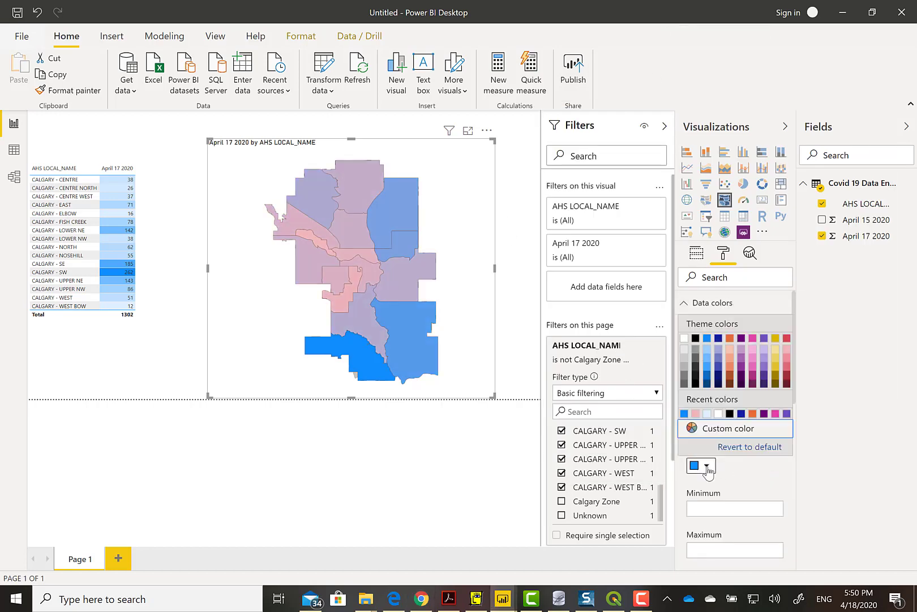
{"action": "left_click", "coordinate": [788, 339]}
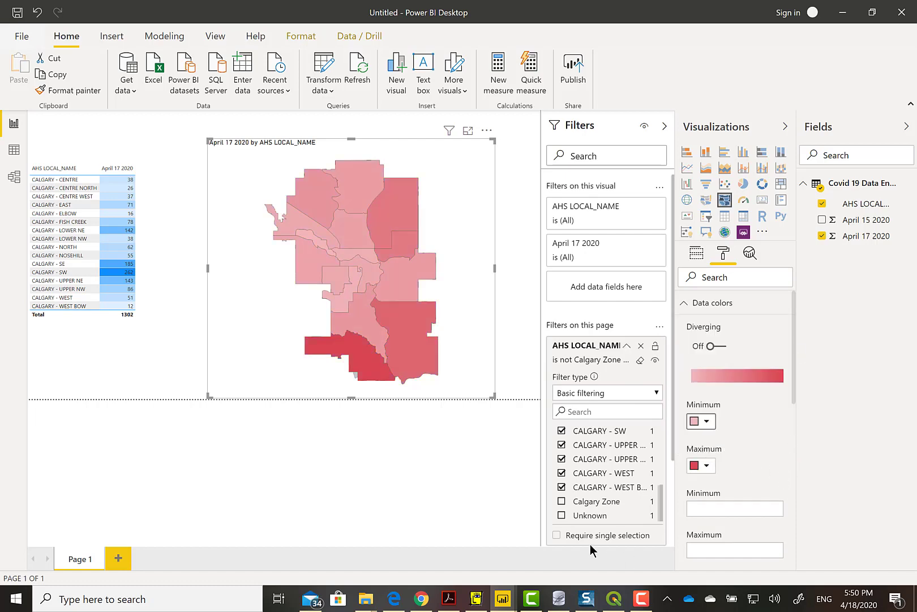
Step: Switch to Chrome, place the covid19stats.alberta.ca map beside the report's shape map, and compare case counts for areas such as Calgary North and SW
{"action": "left_click", "coordinate": [422, 598]}
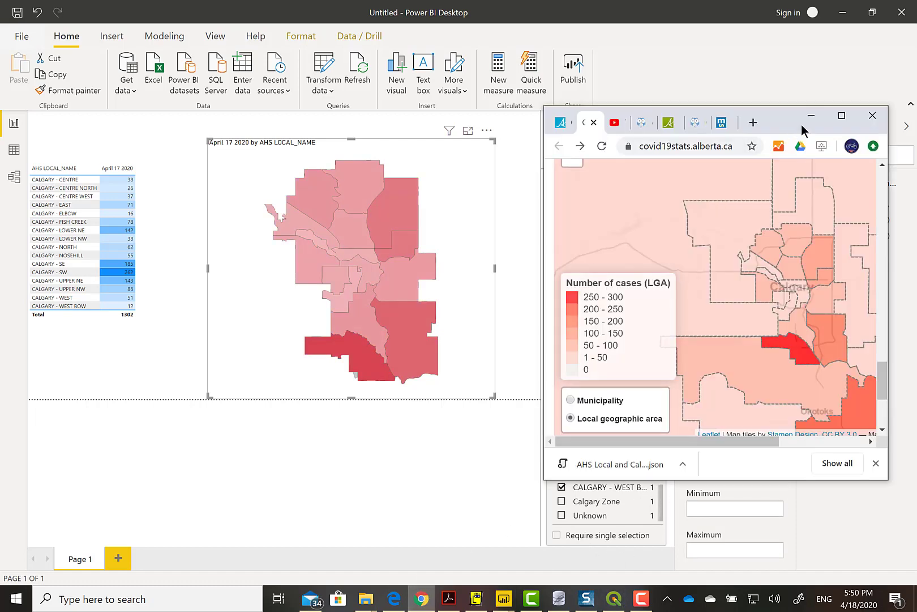
{"action": "left_click_drag", "start_coordinate": [780, 126], "coordinate": [736, 111]}
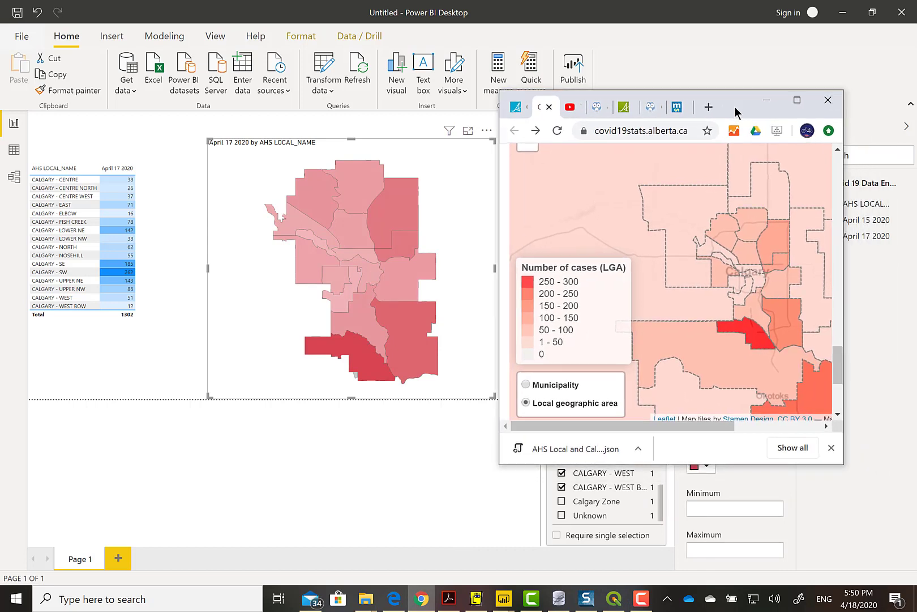
{"action": "mouse_move", "coordinate": [346, 188]}
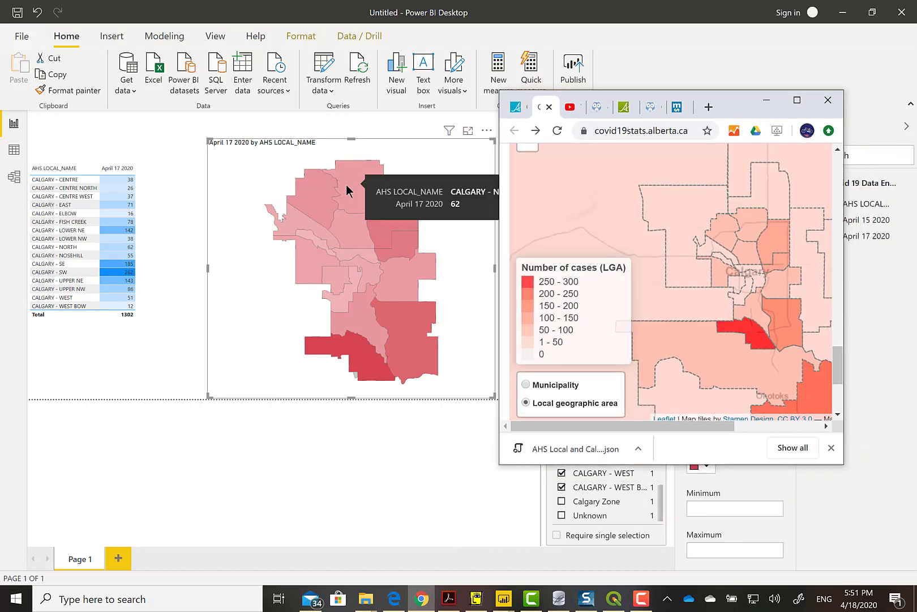
{"action": "mouse_move", "coordinate": [346, 228]}
{"action": "mouse_move", "coordinate": [321, 215]}
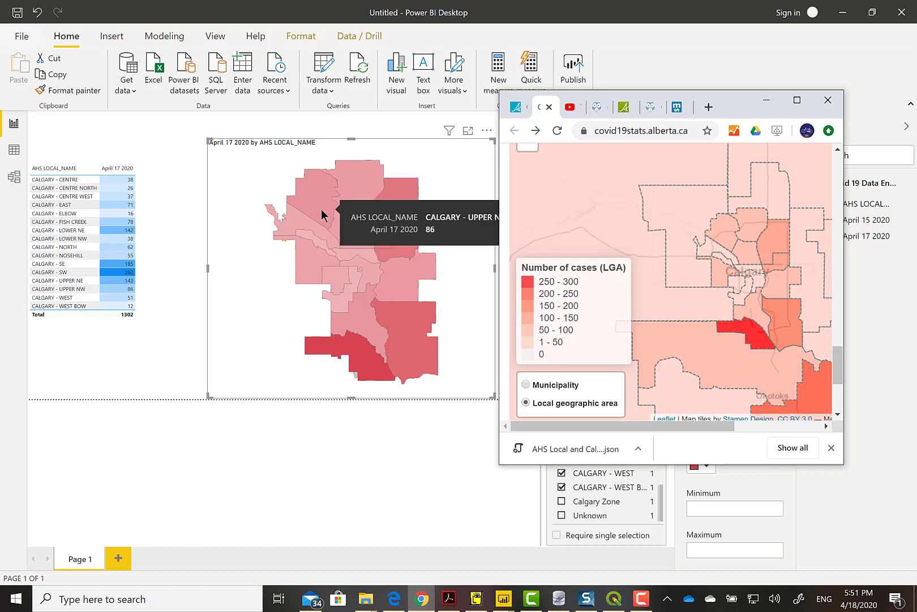
{"action": "mouse_move", "coordinate": [761, 233]}
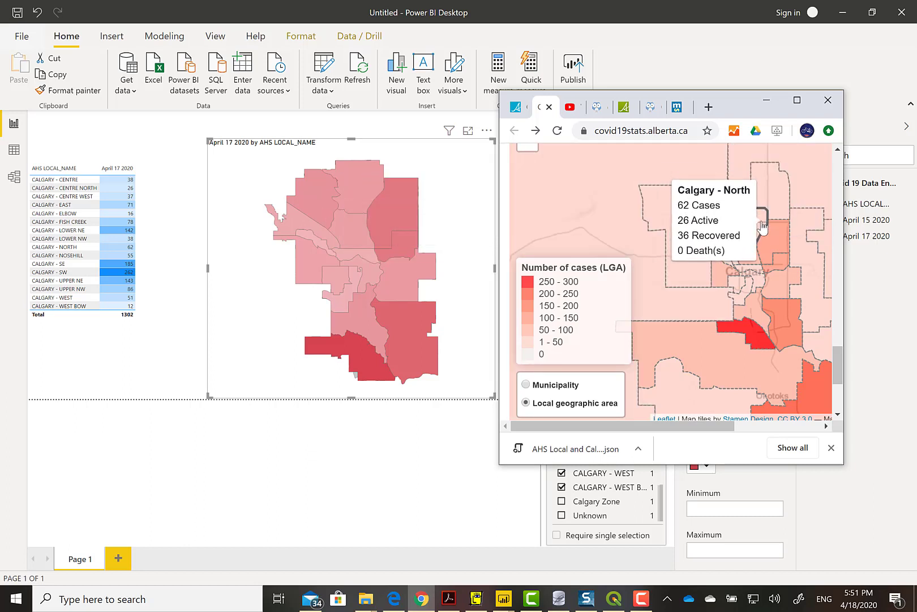
{"action": "mouse_move", "coordinate": [752, 262]}
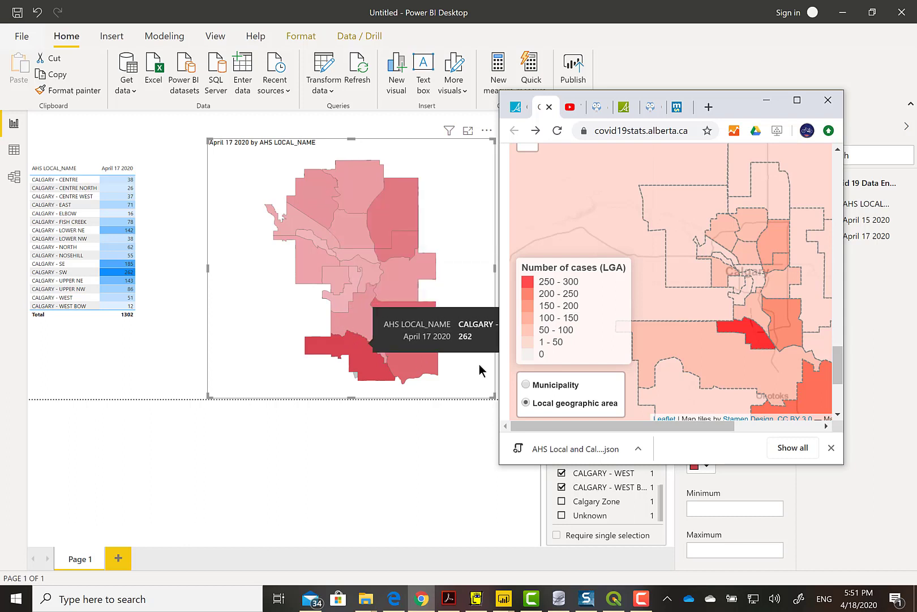
{"action": "mouse_move", "coordinate": [759, 346]}
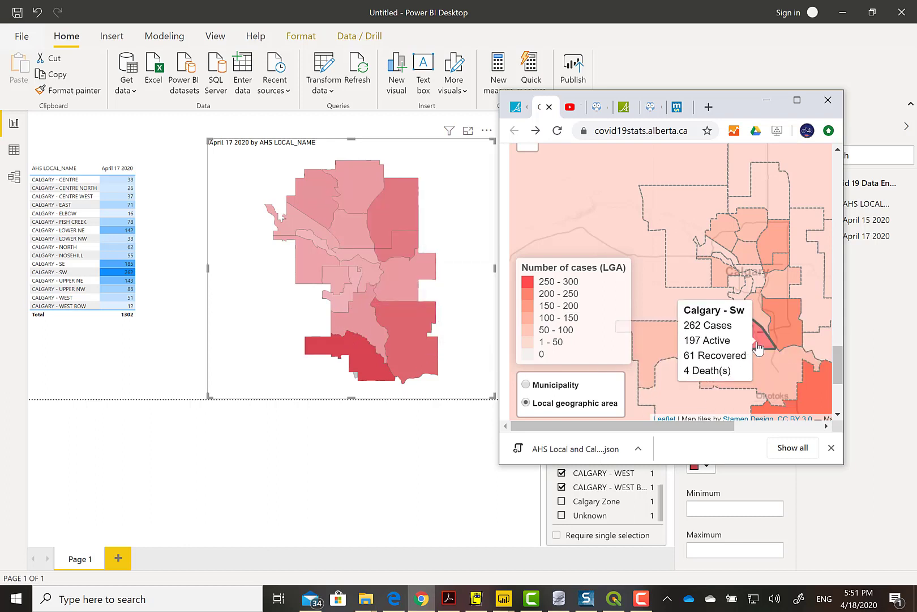
Step: Switch to Chrome's data.world project, look through the columns of AHS Local and Calgary WGS84.csv, and download that file
{"action": "left_click", "coordinate": [423, 477]}
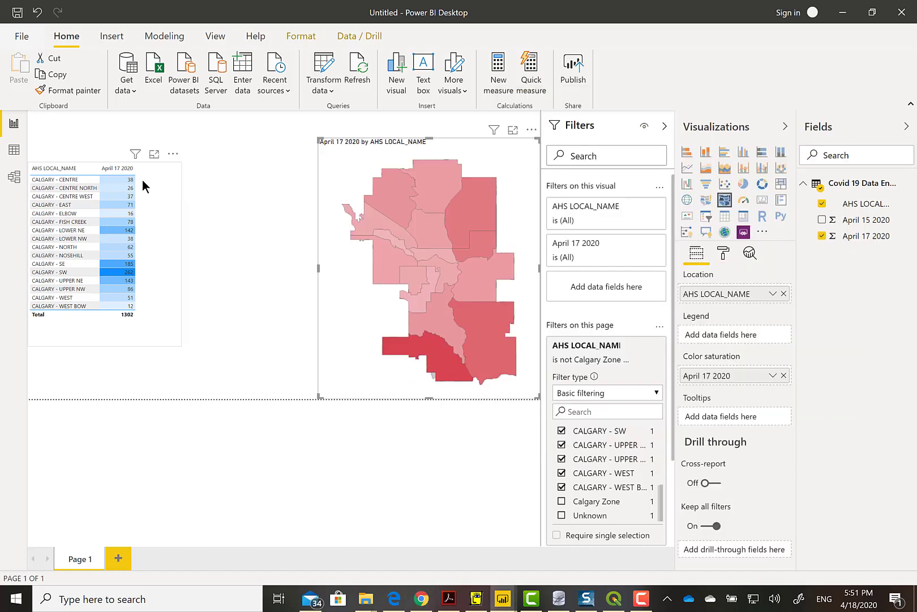
{"action": "key", "text": "alt+Tab"}
{"action": "left_click", "coordinate": [381, 11]}
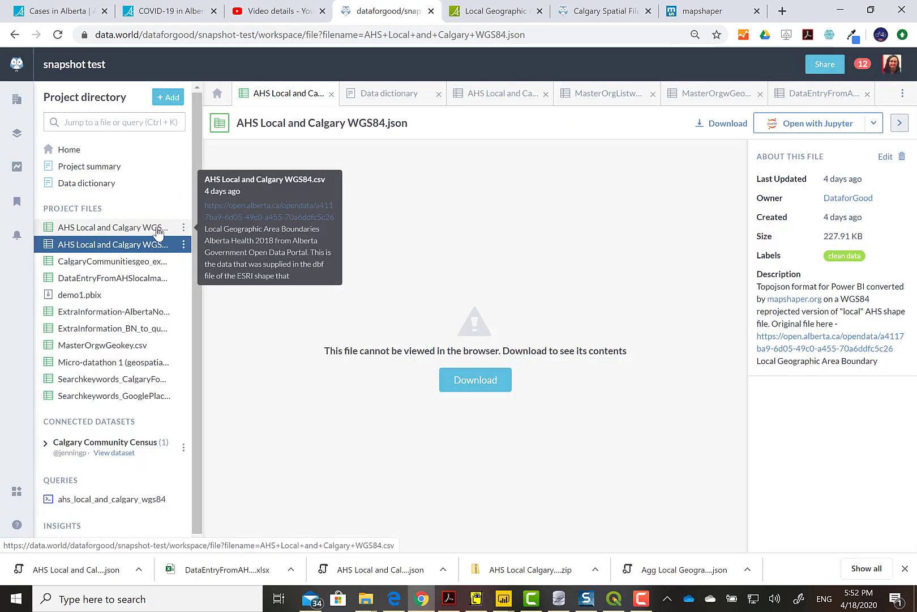
{"action": "left_click", "coordinate": [159, 230]}
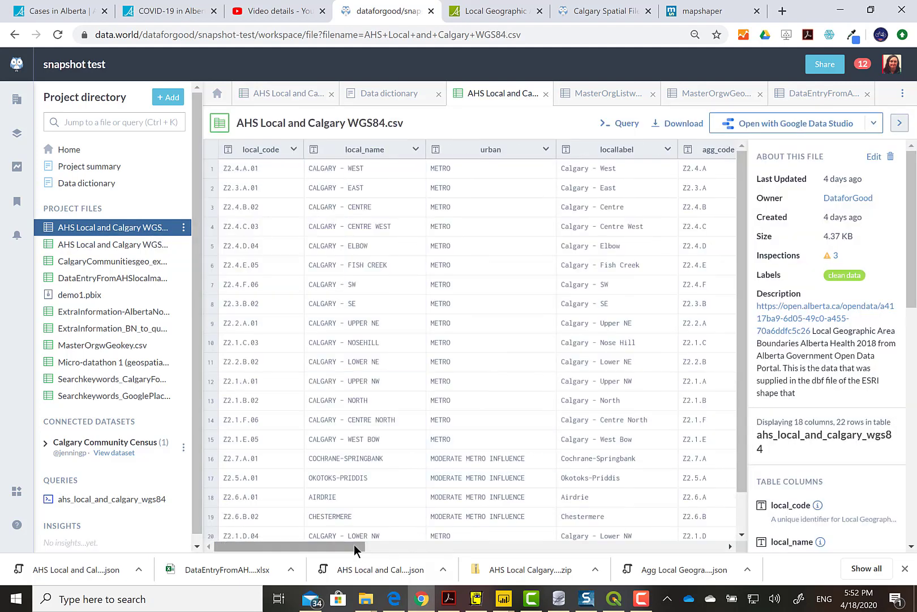
{"action": "left_click_drag", "start_coordinate": [352, 545], "coordinate": [708, 586]}
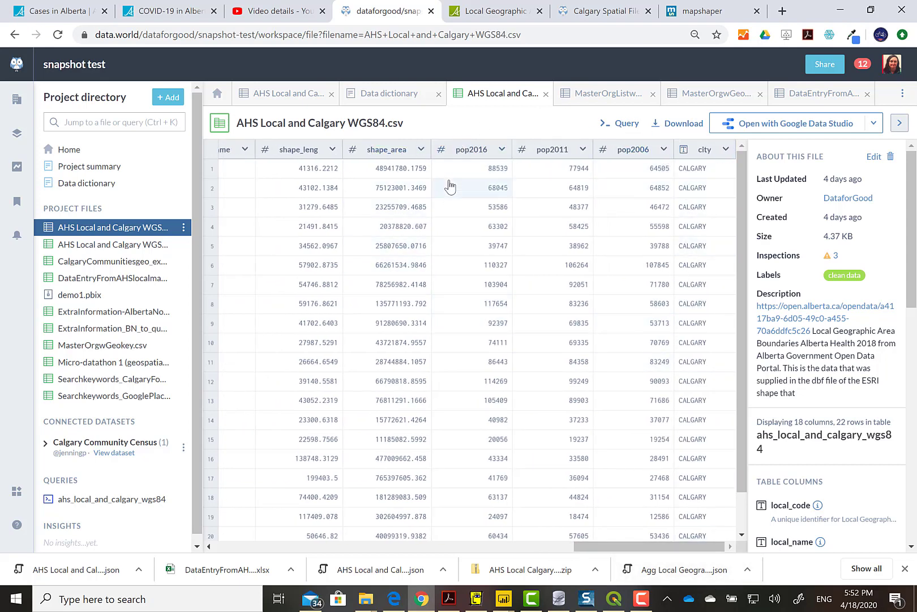
{"action": "left_click", "coordinate": [183, 227]}
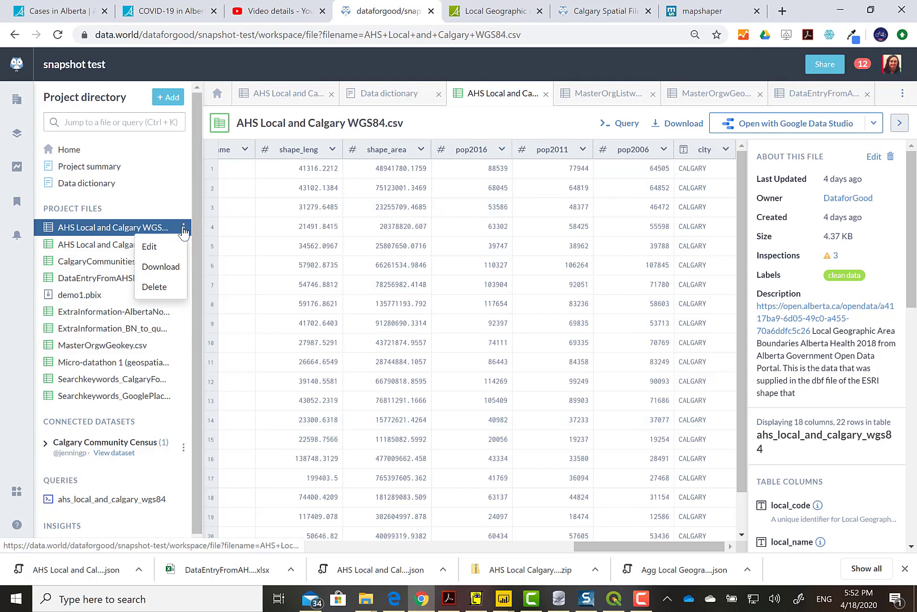
{"action": "left_click", "coordinate": [170, 268]}
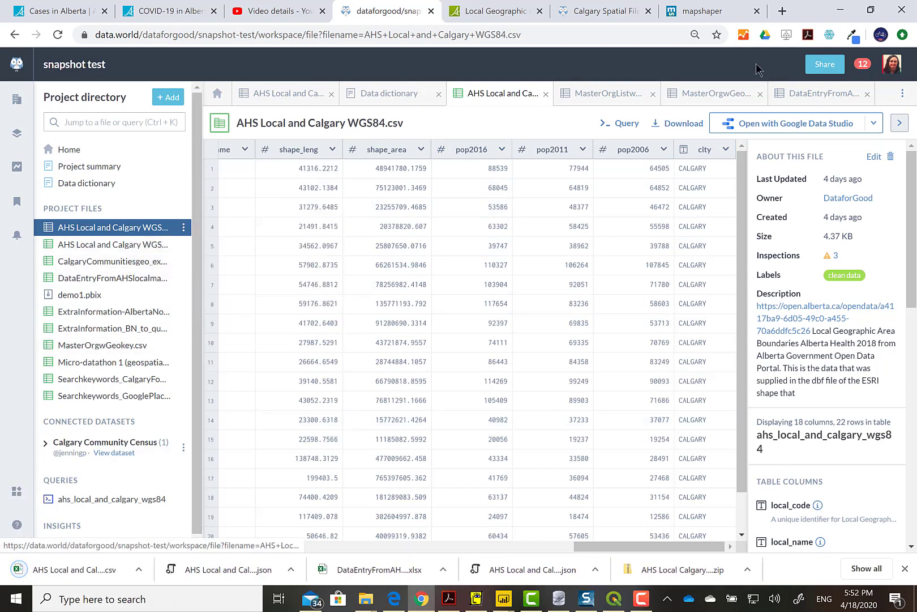
Step: Return to Power BI Desktop and import the downloaded AHS Local and Calgary WGS84 CSV file, opening it for transformation in Power Query Editor
{"action": "left_click", "coordinate": [841, 11]}
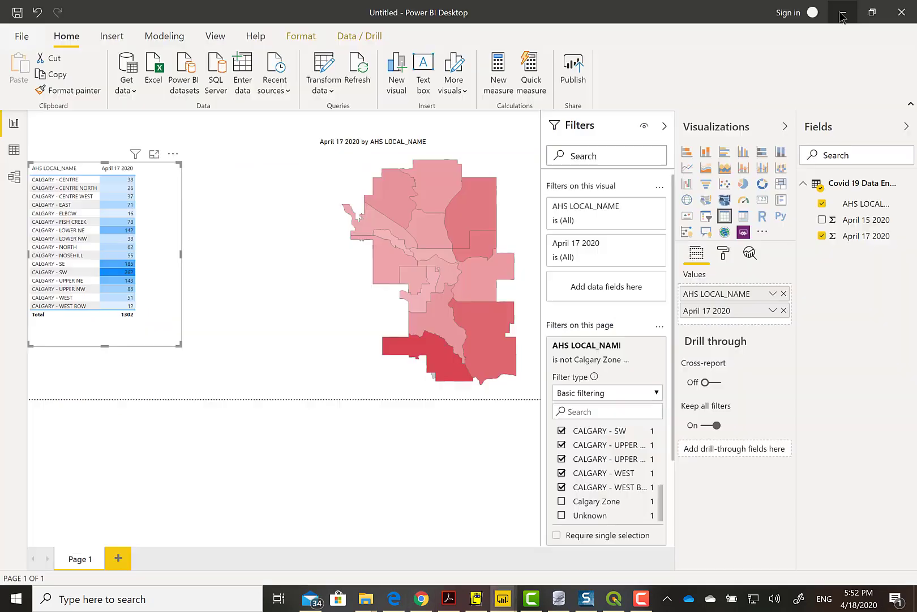
{"action": "left_click", "coordinate": [133, 92]}
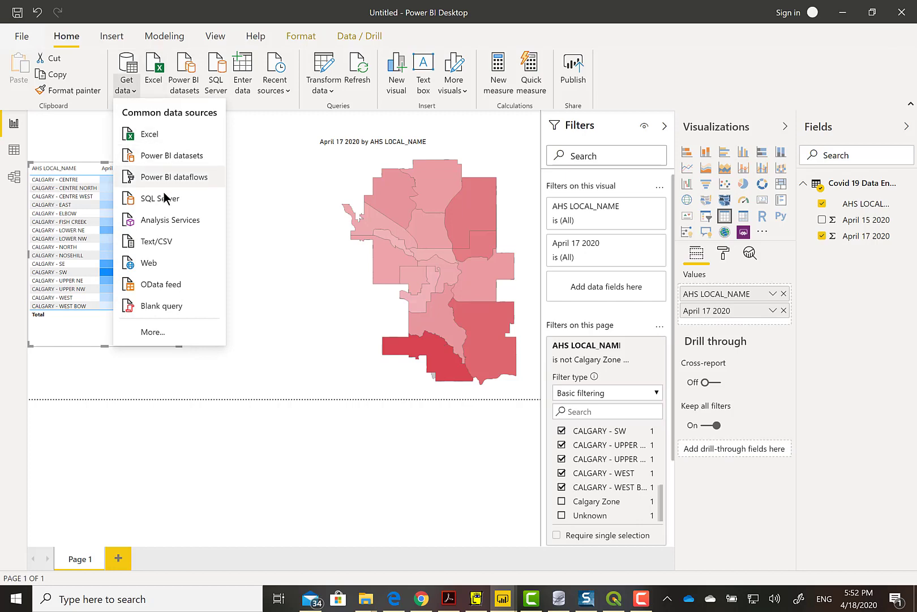
{"action": "left_click", "coordinate": [162, 242]}
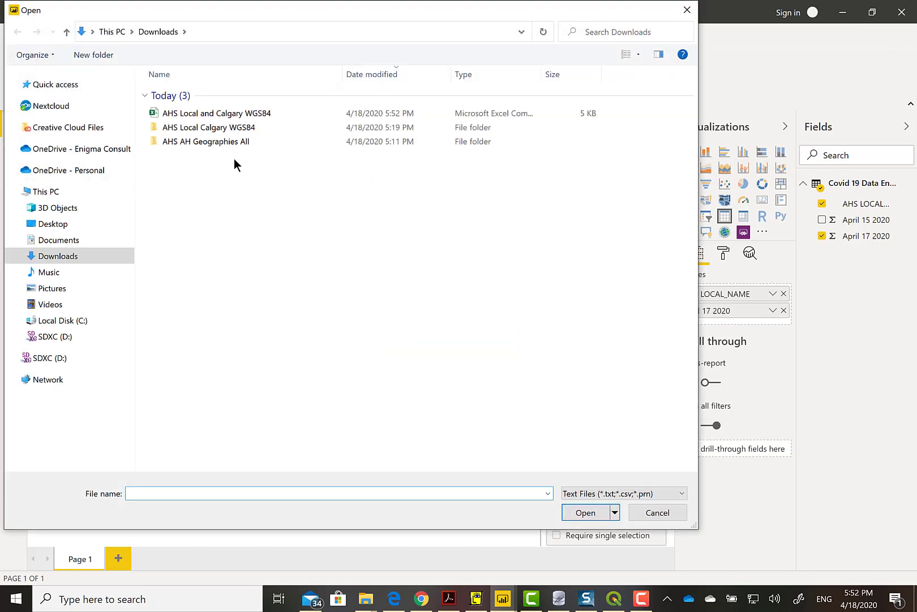
{"action": "left_click", "coordinate": [228, 117]}
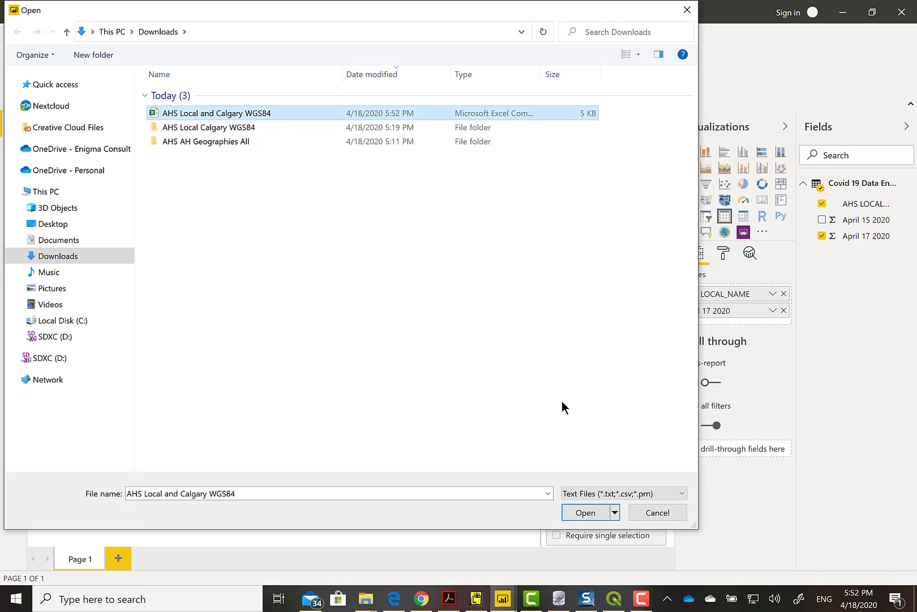
{"action": "left_click", "coordinate": [594, 517]}
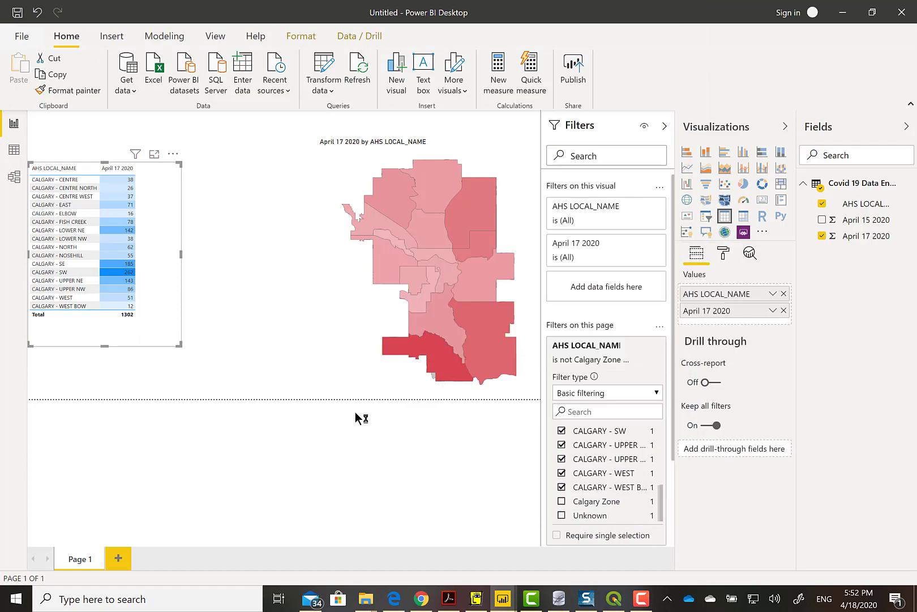
{"action": "left_click_drag", "start_coordinate": [375, 458], "coordinate": [682, 475]}
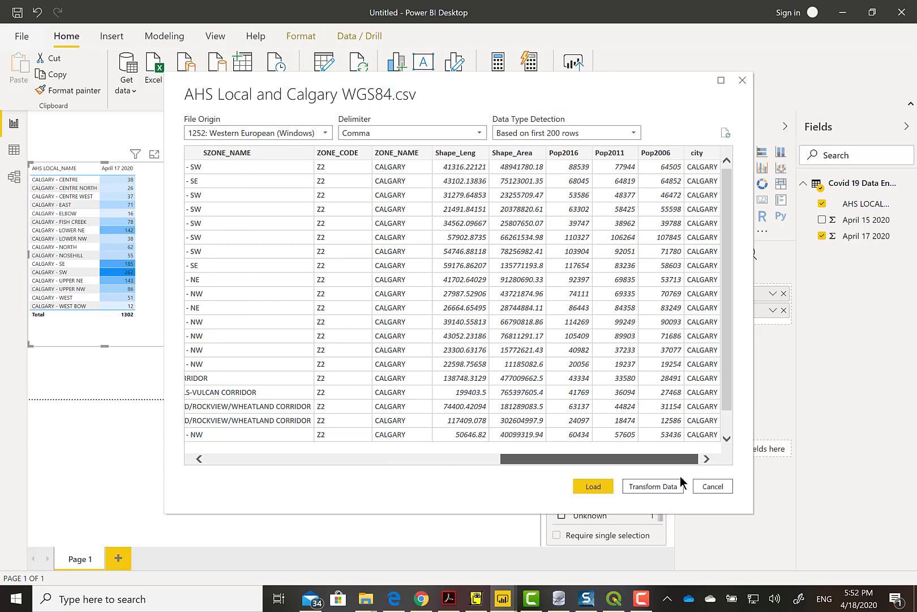
{"action": "left_click", "coordinate": [663, 486]}
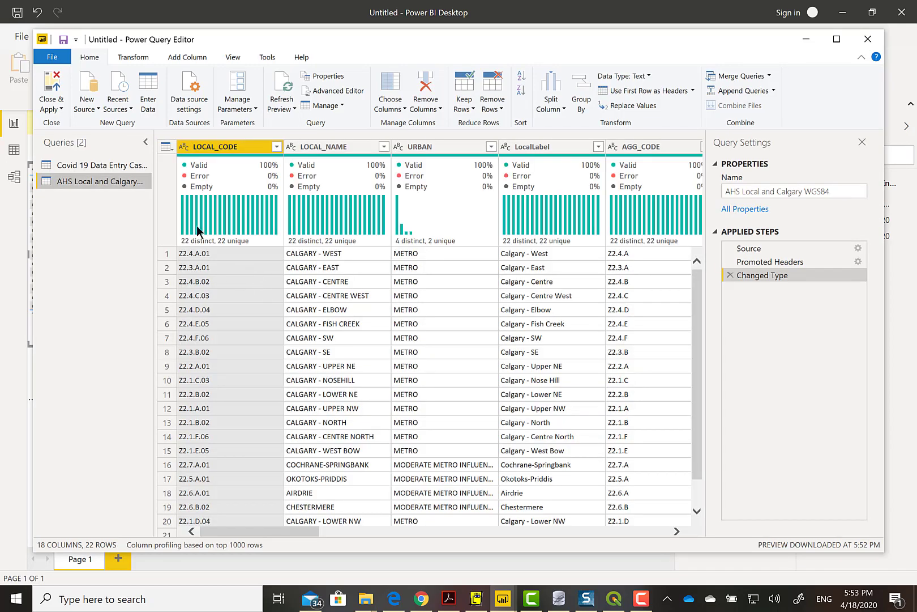
Step: Keep only the LOCAL_NAME and Pop2016 columns of the AHS Local and Calgary WGS84 query, and apply the changes to the model
{"action": "left_click", "coordinate": [164, 147]}
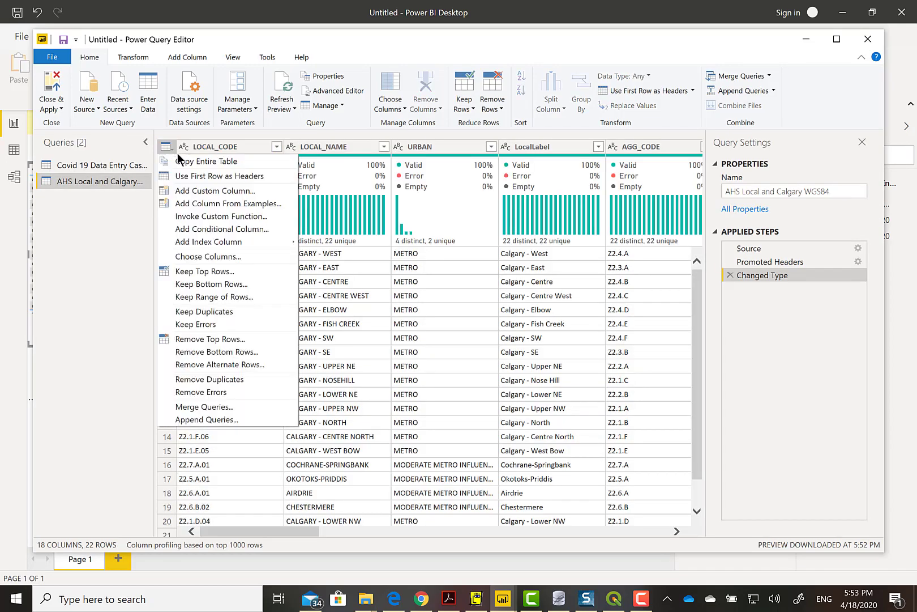
{"action": "left_click", "coordinate": [213, 257]}
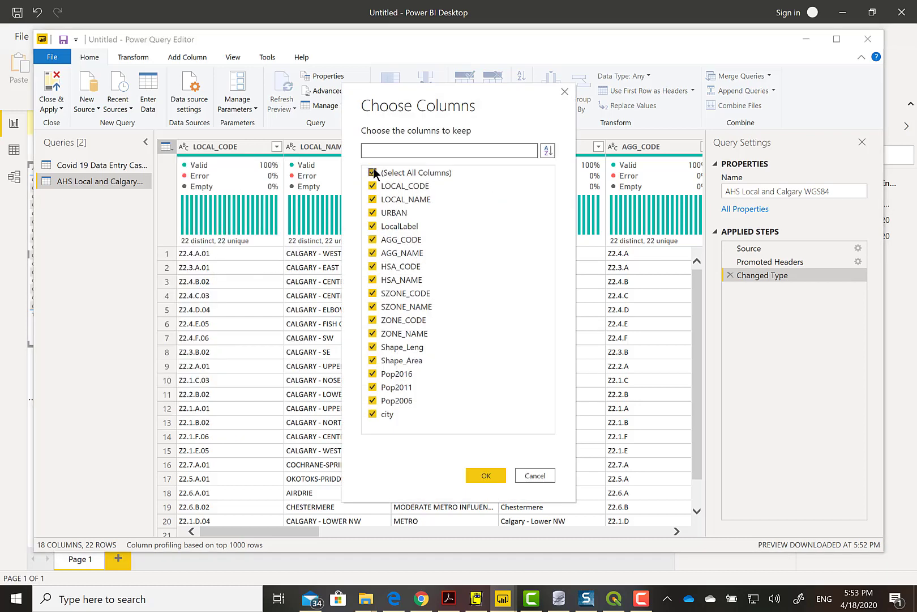
{"action": "left_click", "coordinate": [372, 172]}
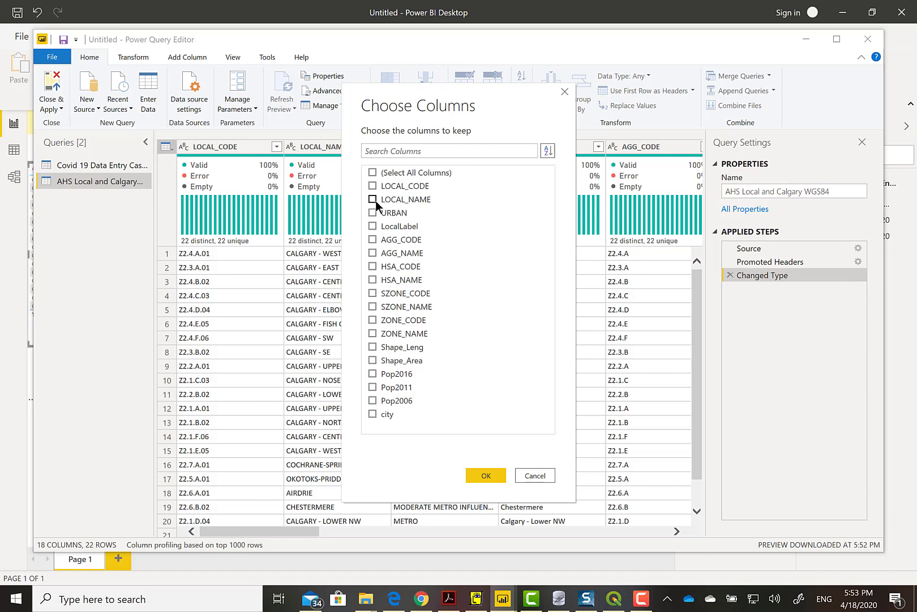
{"action": "left_click", "coordinate": [373, 199]}
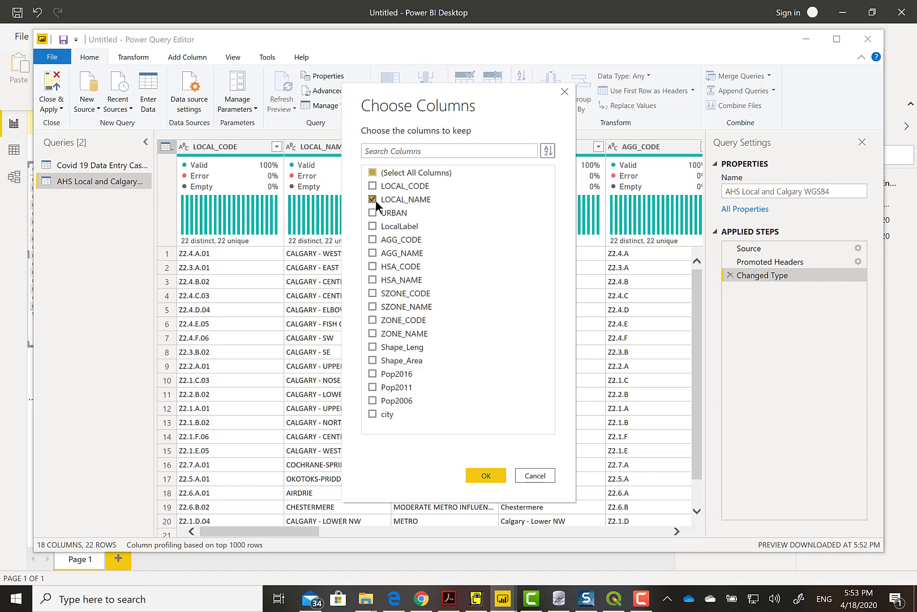
{"action": "left_click", "coordinate": [373, 373]}
{"action": "left_click", "coordinate": [486, 475]}
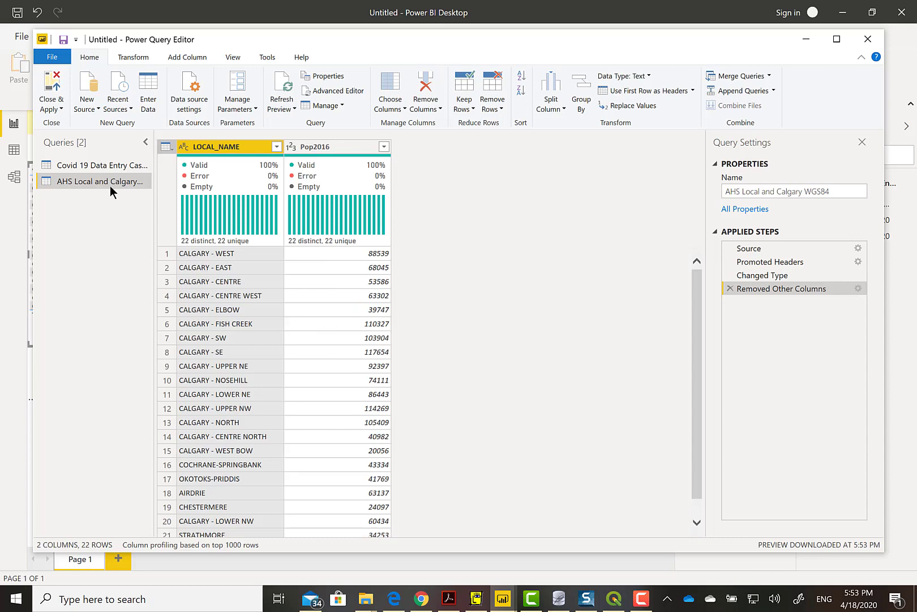
{"action": "left_click", "coordinate": [56, 87]}
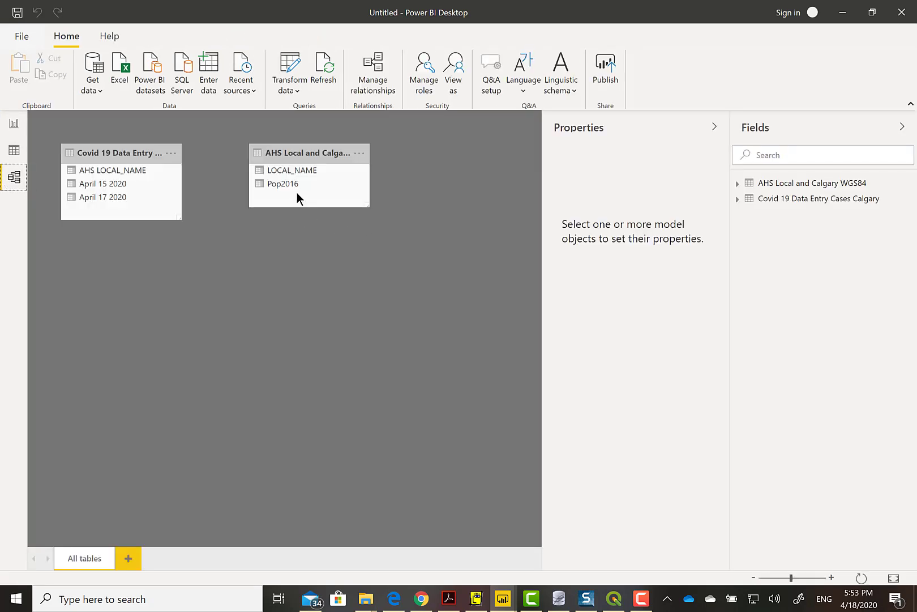
Step: Relate AHS LOCAL_NAME in the Covid 19 table to LOCAL_NAME in the AHS table, keeping it one to one with both-way cross filtering
{"action": "left_click_drag", "start_coordinate": [136, 169], "coordinate": [290, 173]}
{"action": "double_click", "coordinate": [229, 176]}
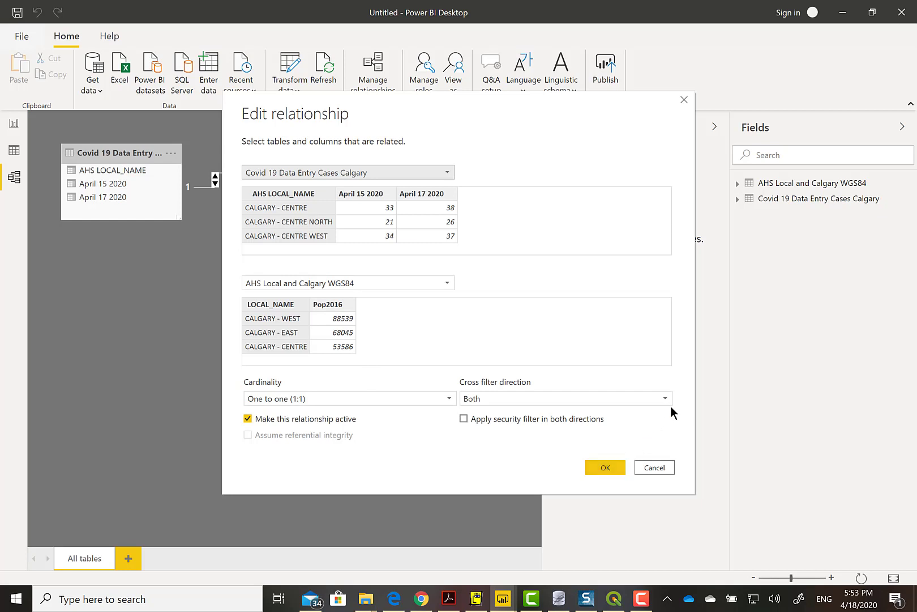
{"action": "left_click", "coordinate": [622, 468]}
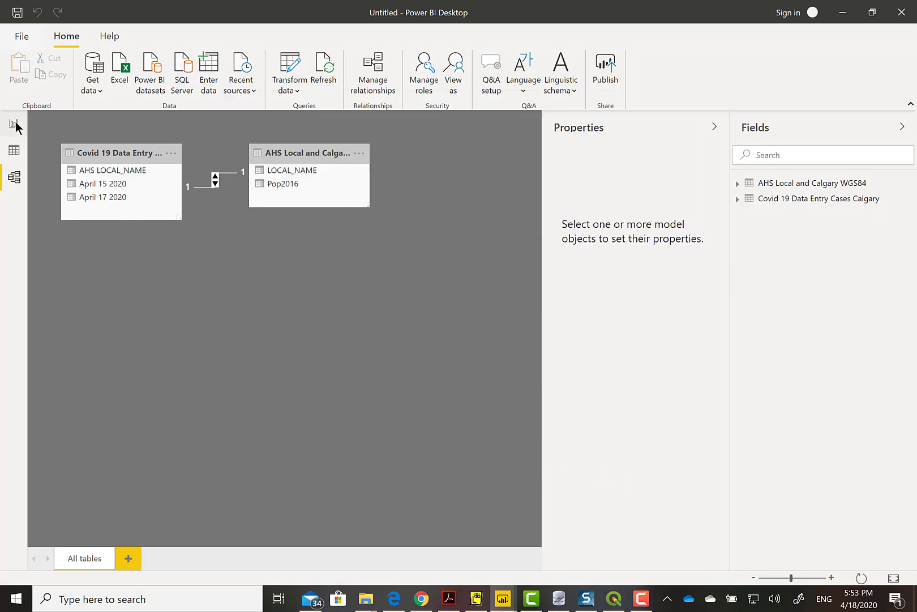
Step: Return to the report page and add Pop2016 from the AHS Local and Calgary WGS84 table to the case table visual
{"action": "left_click", "coordinate": [15, 127]}
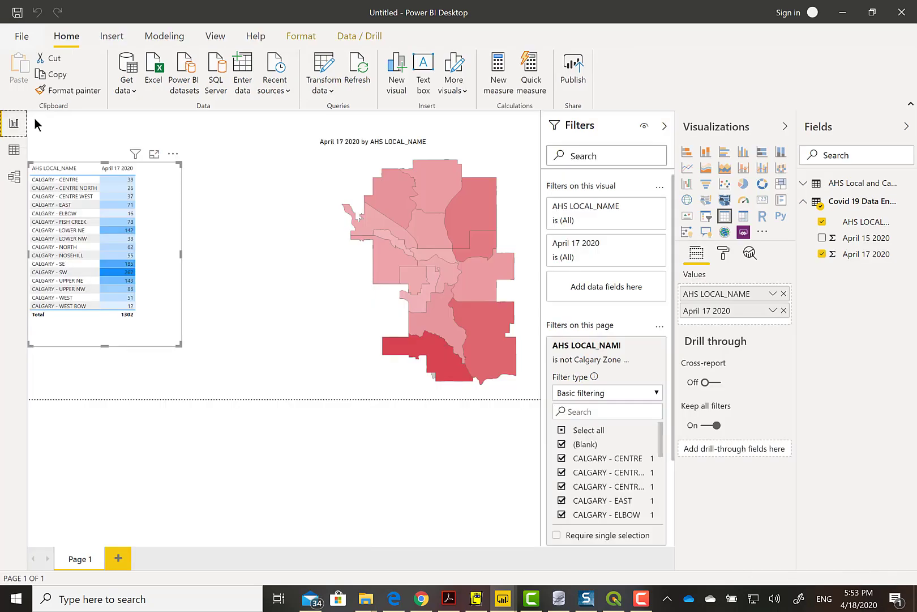
{"action": "left_click", "coordinate": [809, 187]}
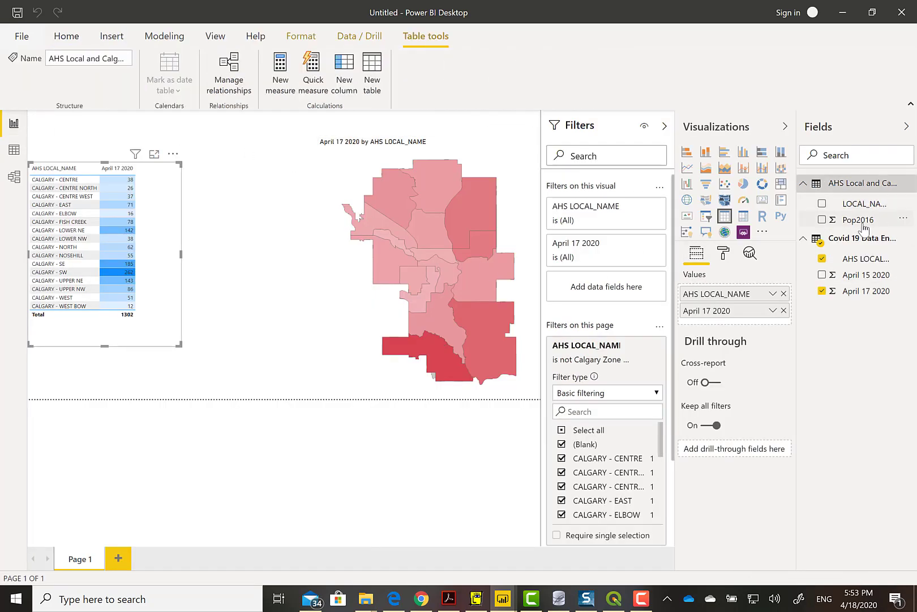
{"action": "left_click_drag", "start_coordinate": [830, 244], "coordinate": [737, 321]}
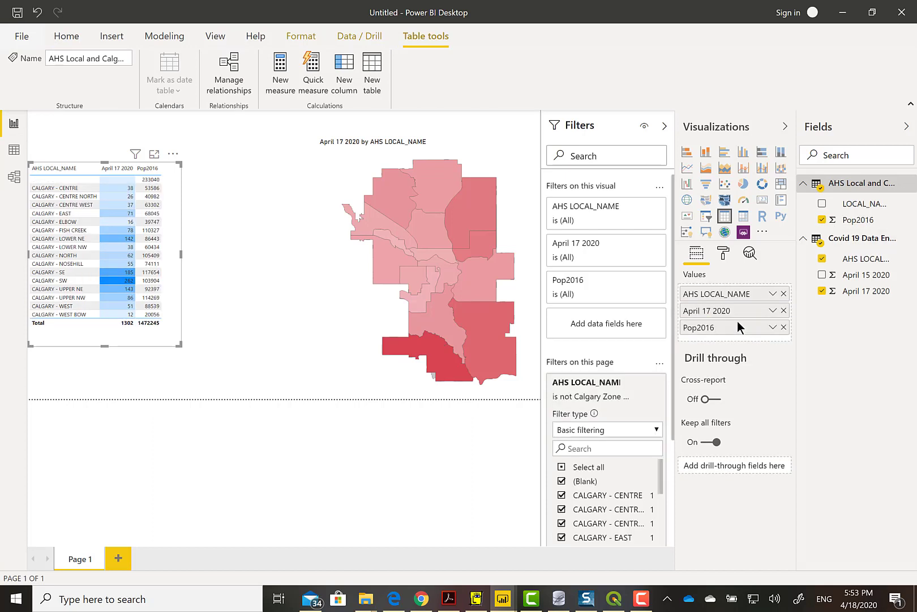
Step: Apply a background color scale to the table's Pop2016 values, from light purple for the lowest to dark purple for the highest
{"action": "right_click", "coordinate": [739, 328]}
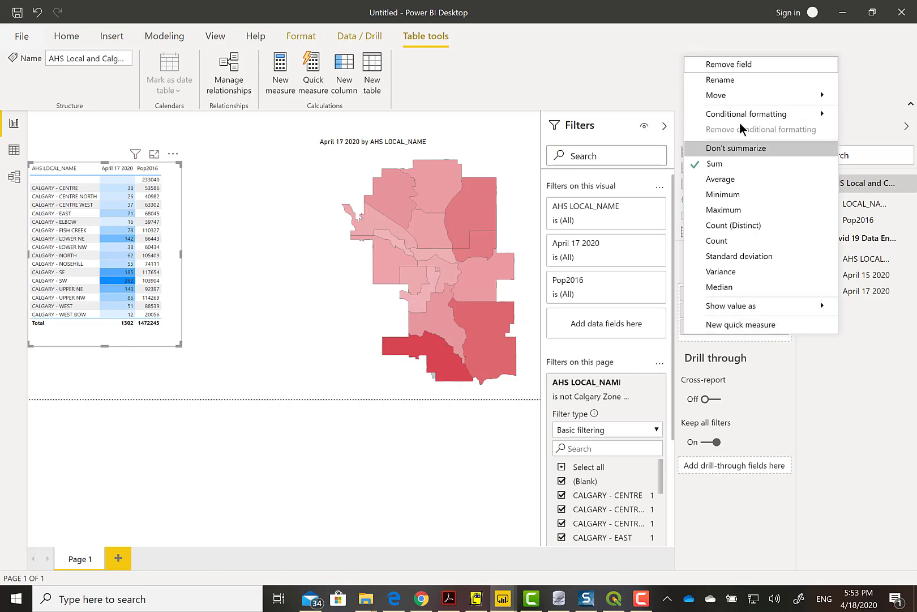
{"action": "mouse_move", "coordinate": [744, 118]}
{"action": "left_click", "coordinate": [667, 116]}
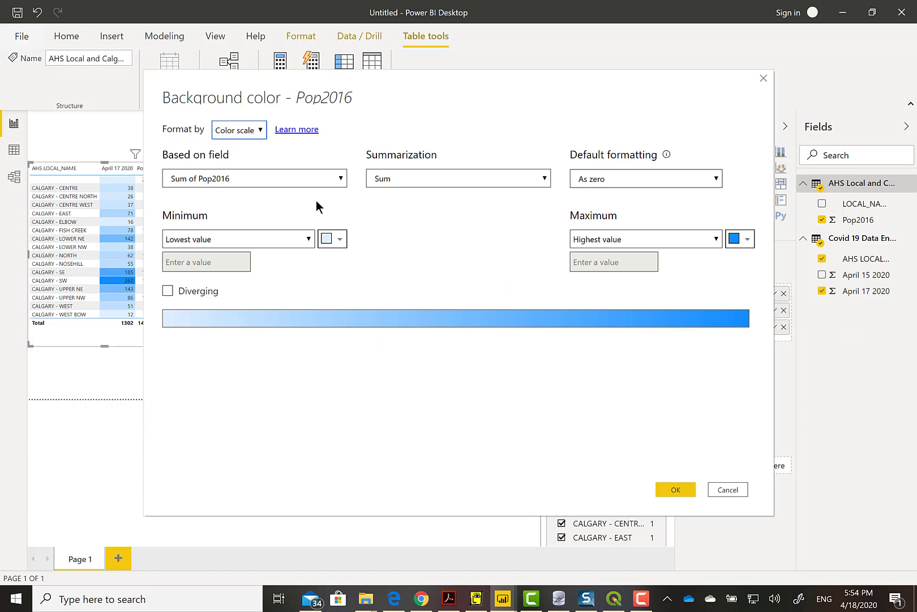
{"action": "left_click", "coordinate": [340, 245]}
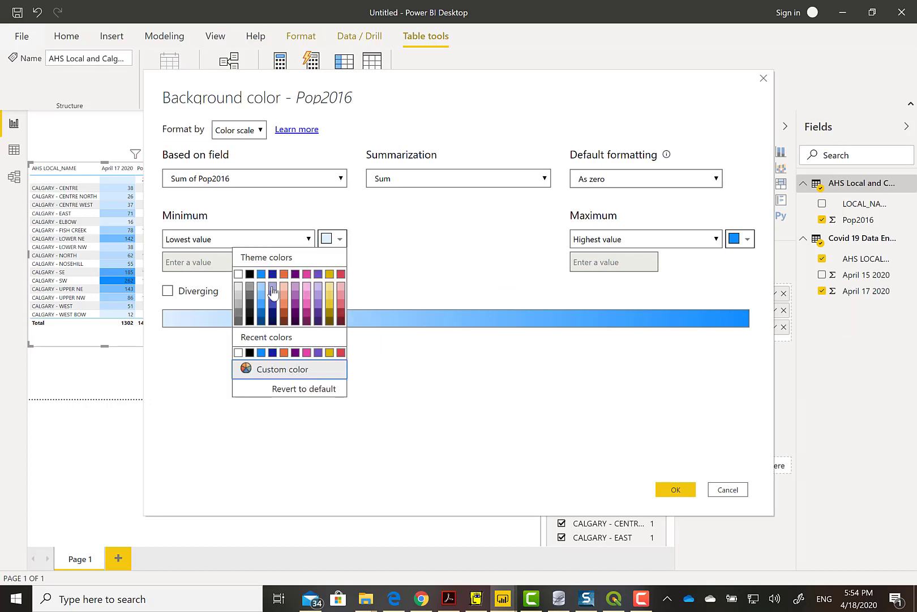
{"action": "left_click", "coordinate": [318, 291]}
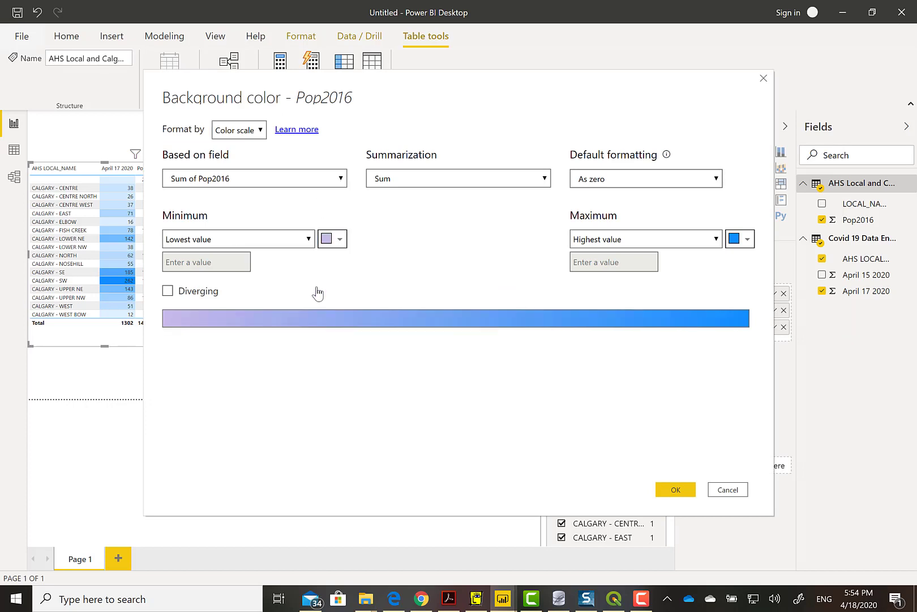
{"action": "left_click", "coordinate": [749, 239]}
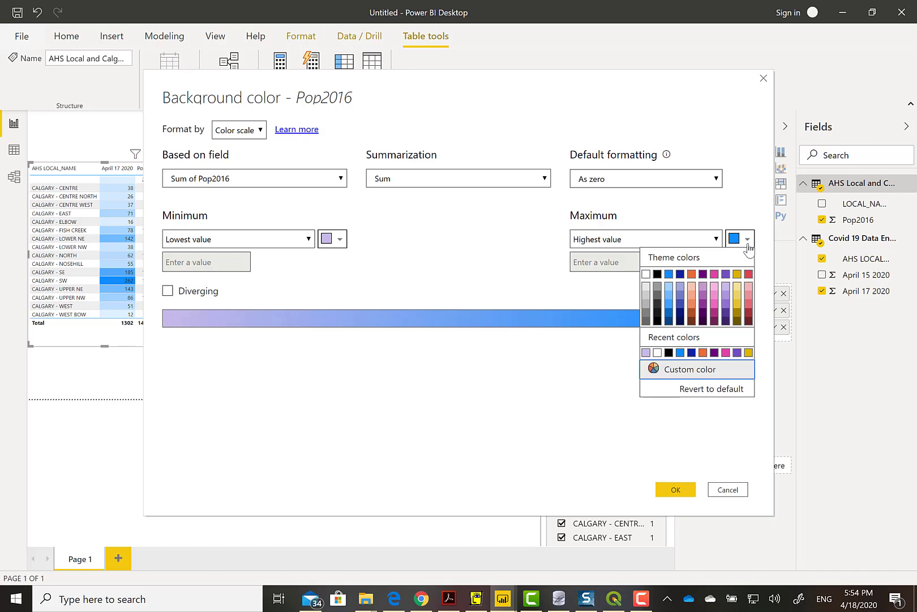
{"action": "left_click", "coordinate": [727, 321]}
{"action": "left_click", "coordinate": [676, 490]}
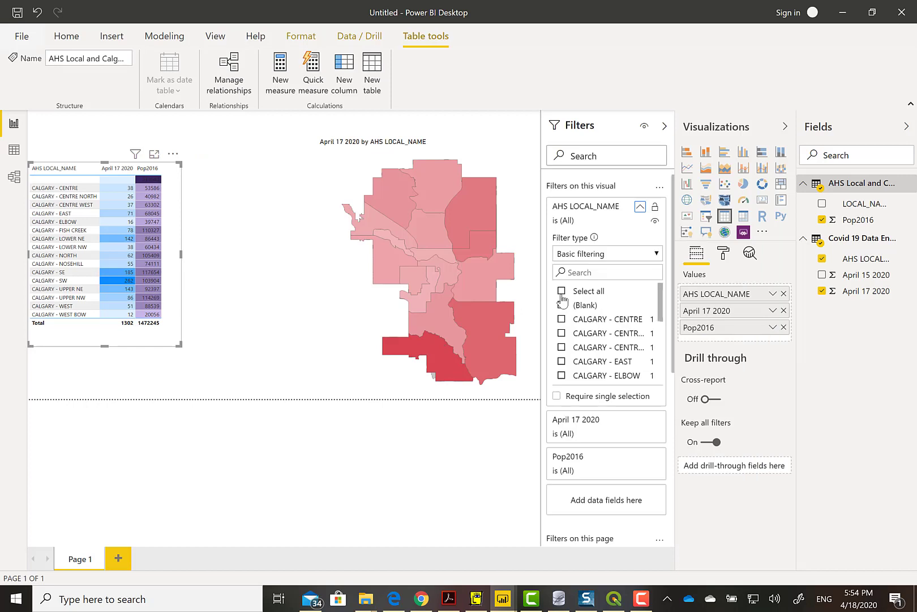
Step: Filter the table visual to exclude blank AHS LOCAL_NAME values while keeping all other areas
{"action": "left_click", "coordinate": [561, 291]}
{"action": "left_click", "coordinate": [562, 305]}
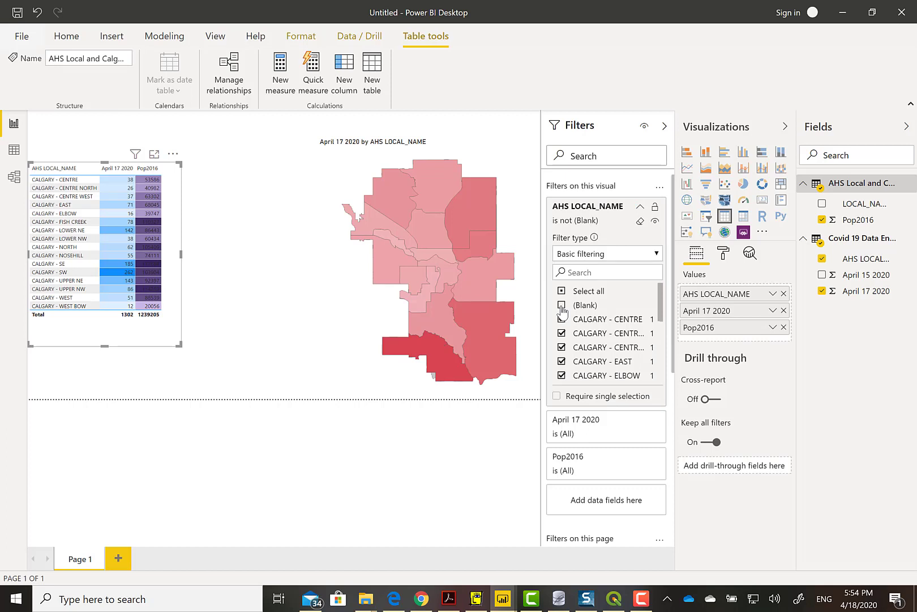
{"action": "left_click", "coordinate": [640, 206]}
Step: Create a measure in the Covid 19 table named Ratio Cases that divides the sum of April 17 2020 by the sum of Pop2016
{"action": "right_click", "coordinate": [860, 247]}
{"action": "key", "text": "Escape"}
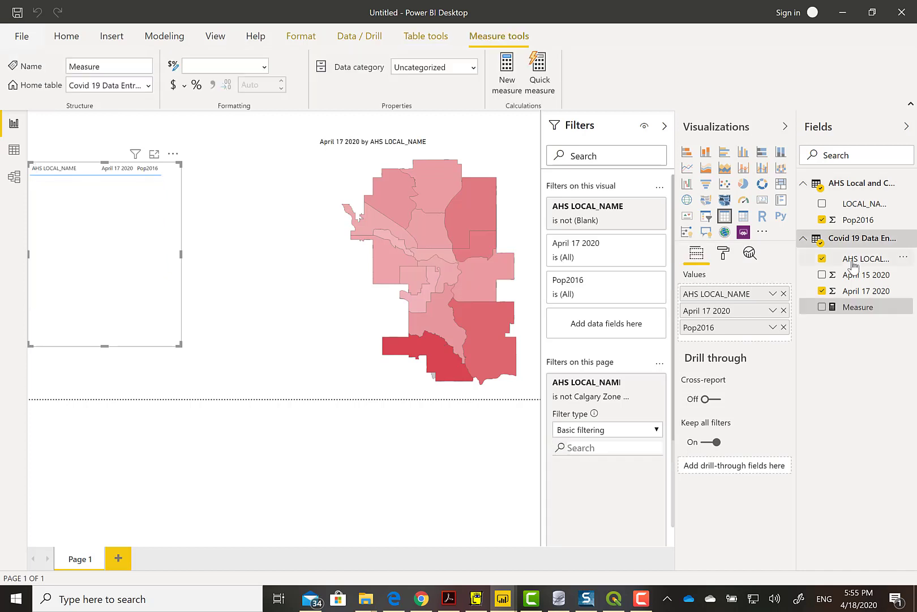
{"action": "triple_click", "coordinate": [142, 120]}
{"action": "type", "text": "Ratio"}
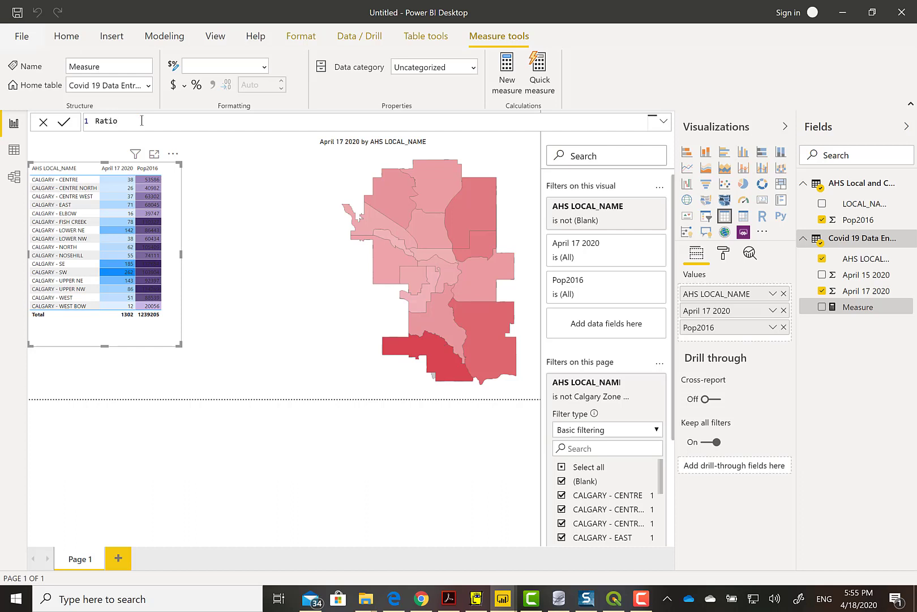
{"action": "type", "text": " Cases = DIVIDE"}
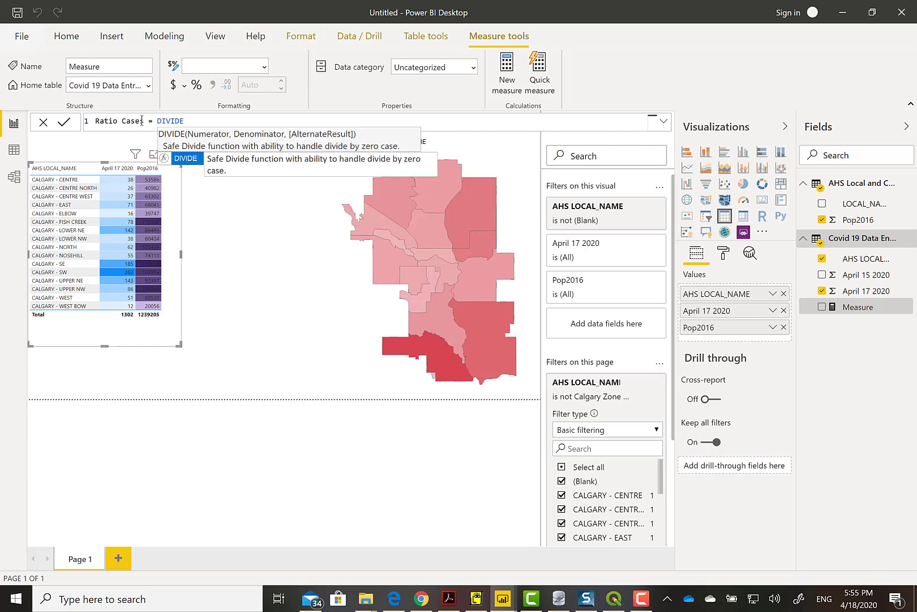
{"action": "type", "text": "(SUM("}
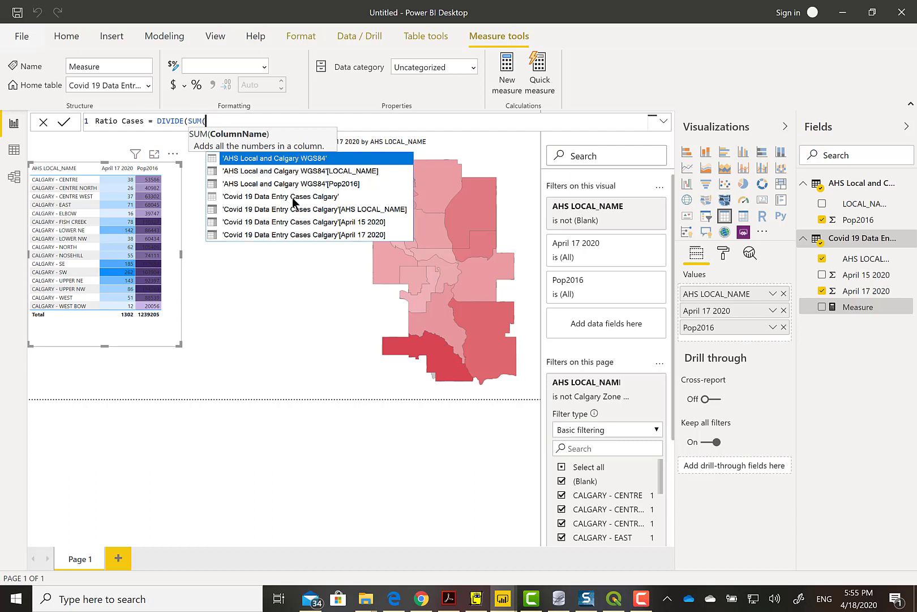
{"action": "left_click", "coordinate": [290, 235]}
{"action": "type", "text": "),"}
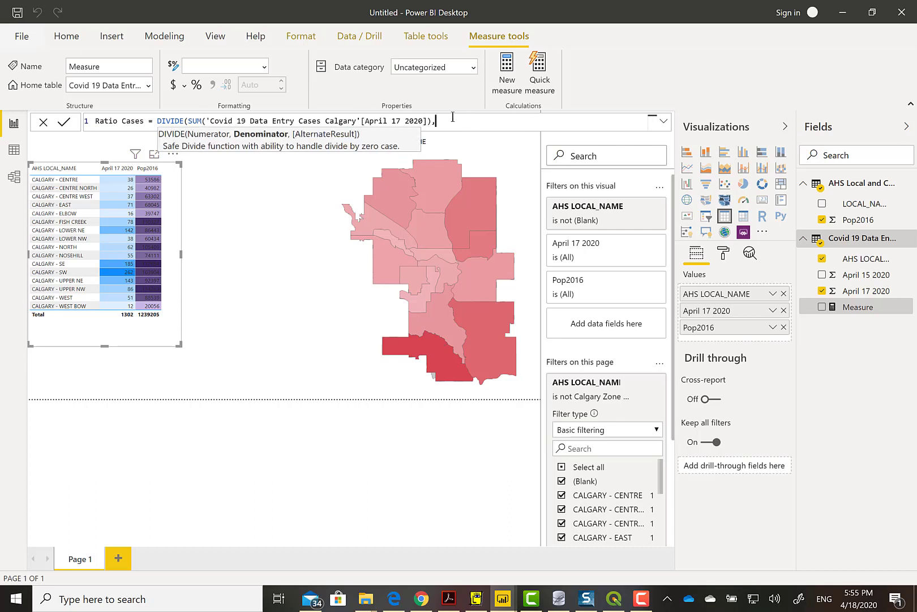
{"action": "type", "text": "SUM("}
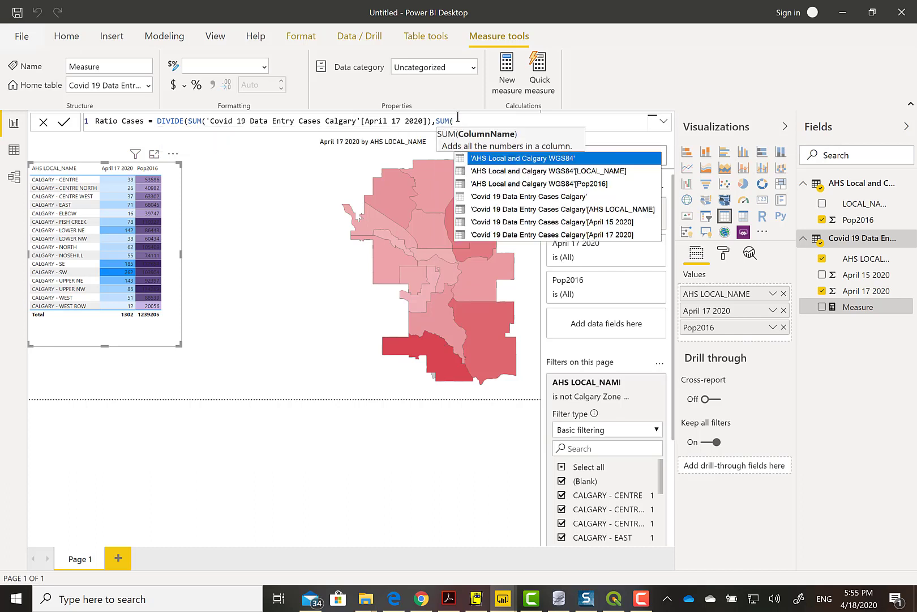
{"action": "double_click", "coordinate": [571, 183]}
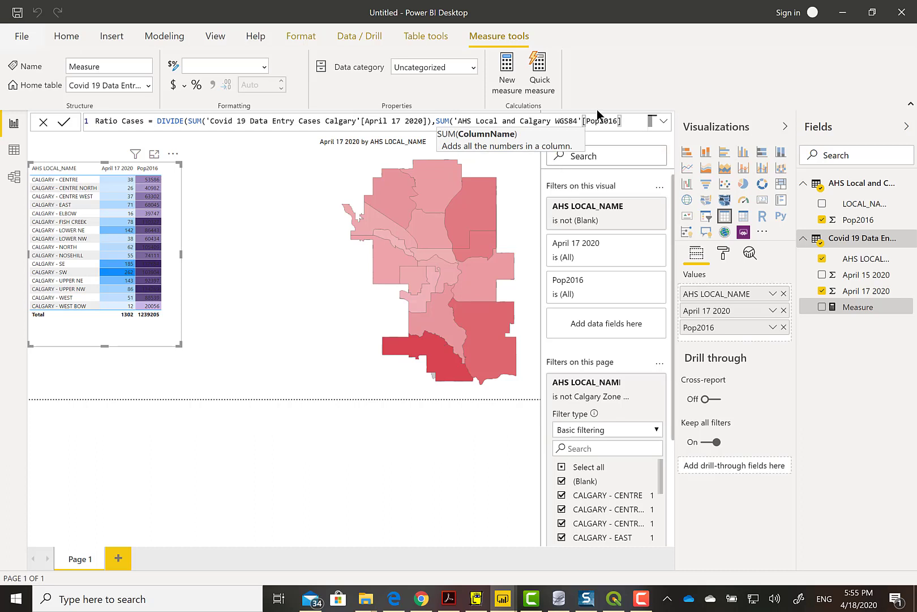
{"action": "type", "text": ")"}
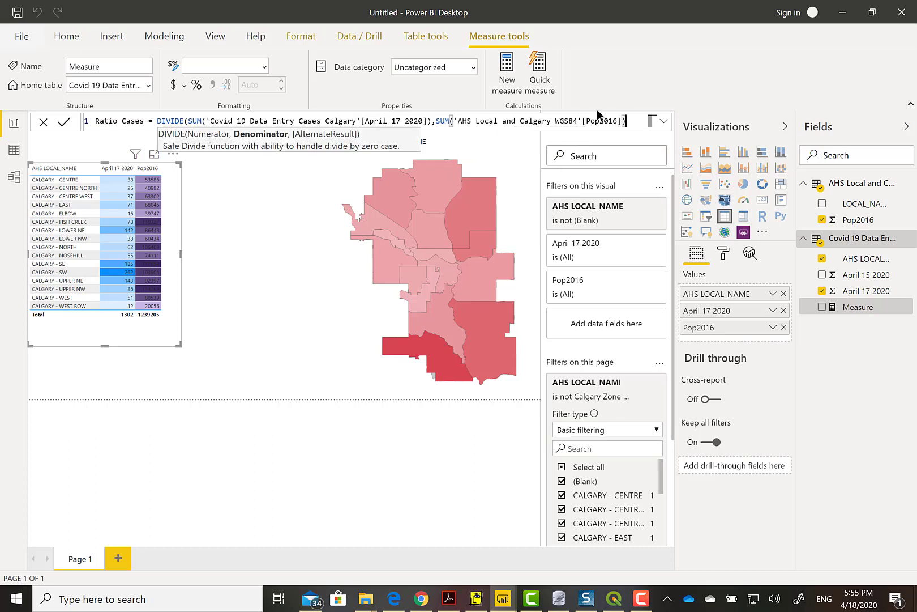
{"action": "key", "text": "Return"}
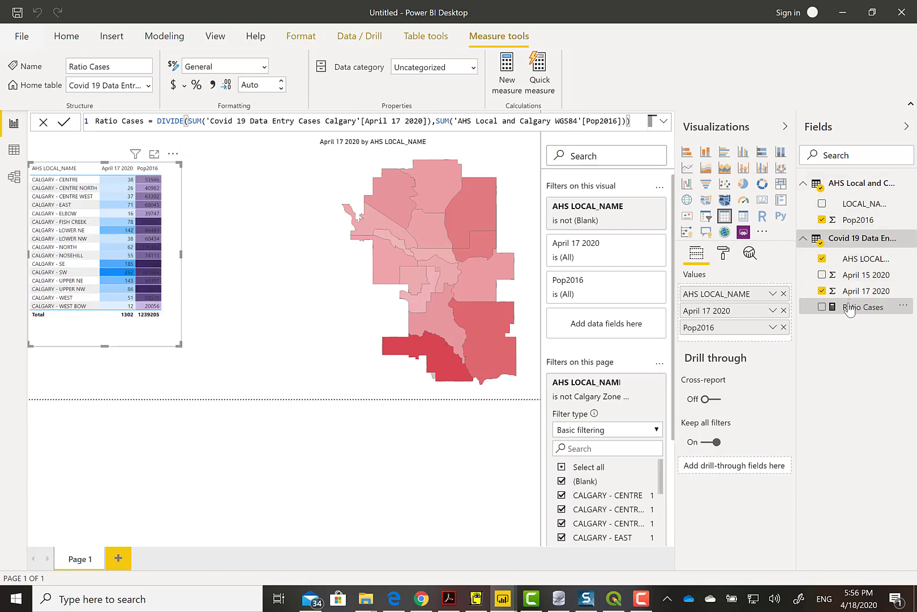
Step: Add Ratio Cases to the widened table visual and display the measure with 4 decimal places
{"action": "left_click_drag", "start_coordinate": [849, 309], "coordinate": [744, 342]}
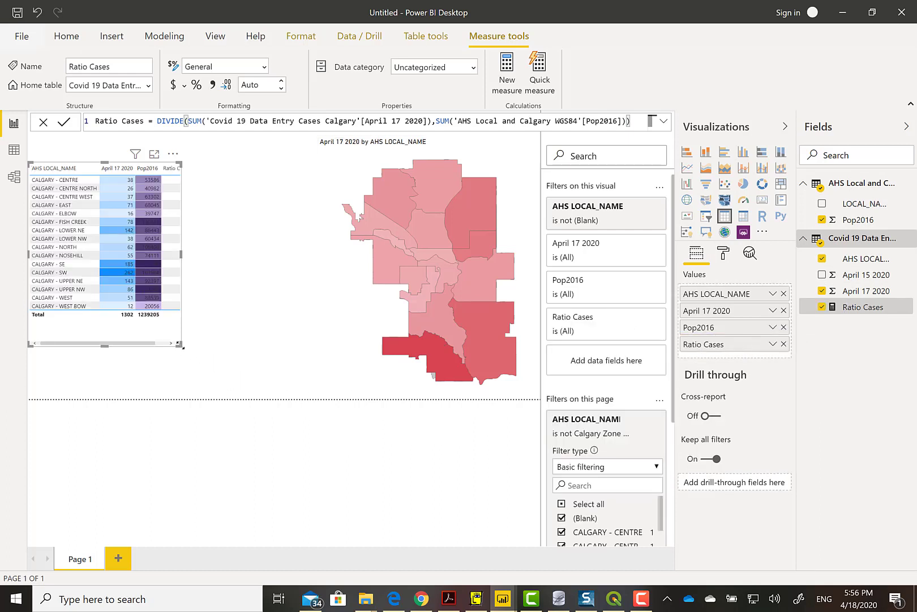
{"action": "left_click_drag", "start_coordinate": [181, 346], "coordinate": [207, 346]}
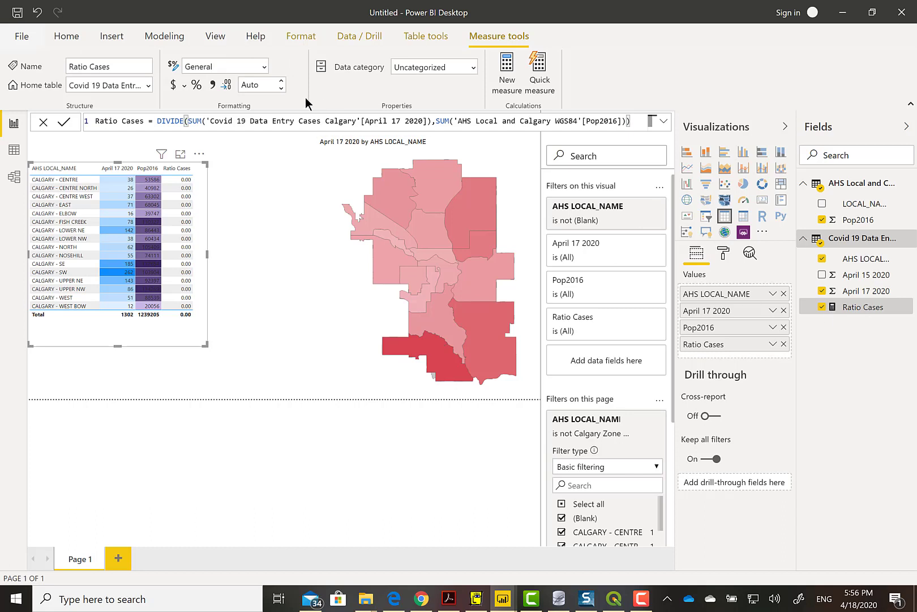
{"action": "left_click", "coordinate": [281, 82]}
{"action": "left_click", "coordinate": [281, 83]}
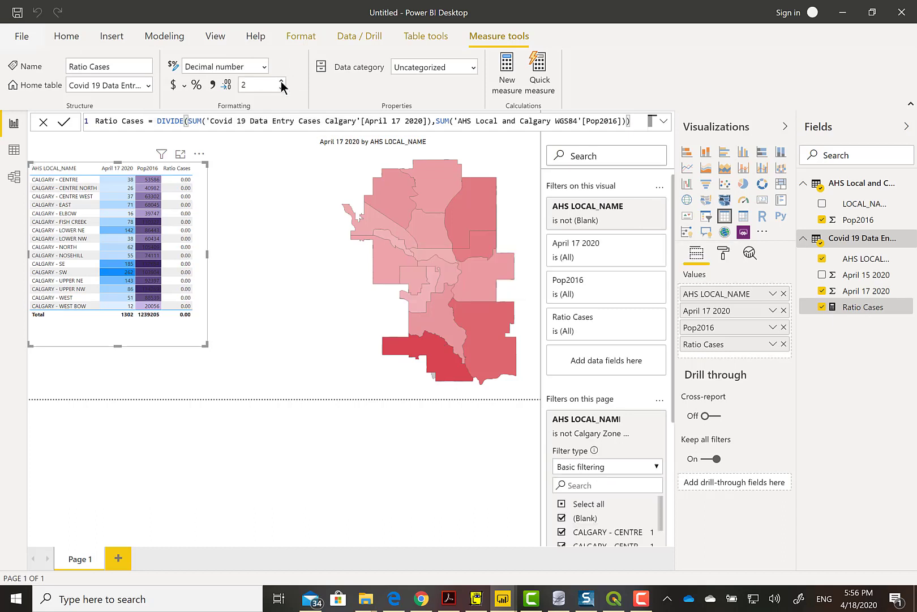
{"action": "left_click", "coordinate": [281, 81]}
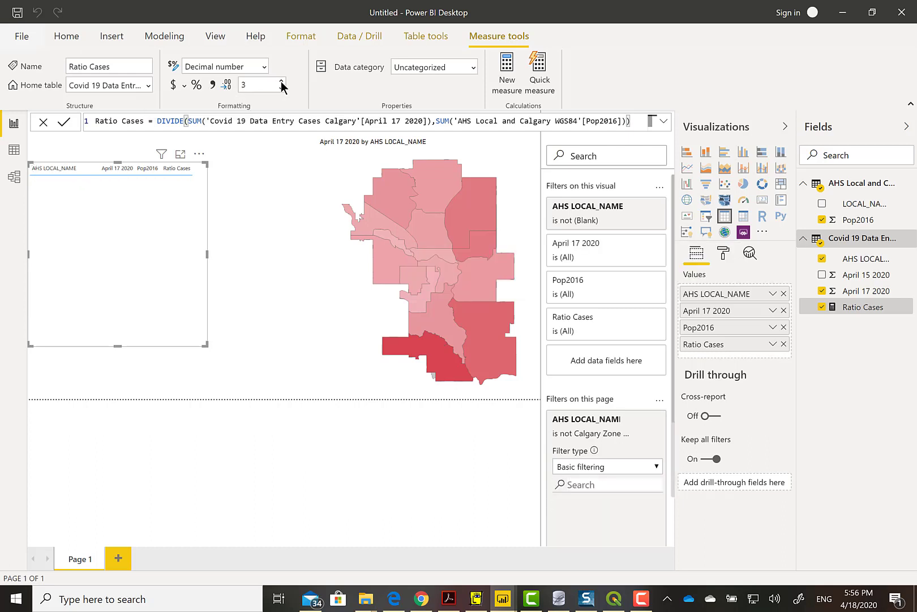
{"action": "left_click", "coordinate": [281, 81]}
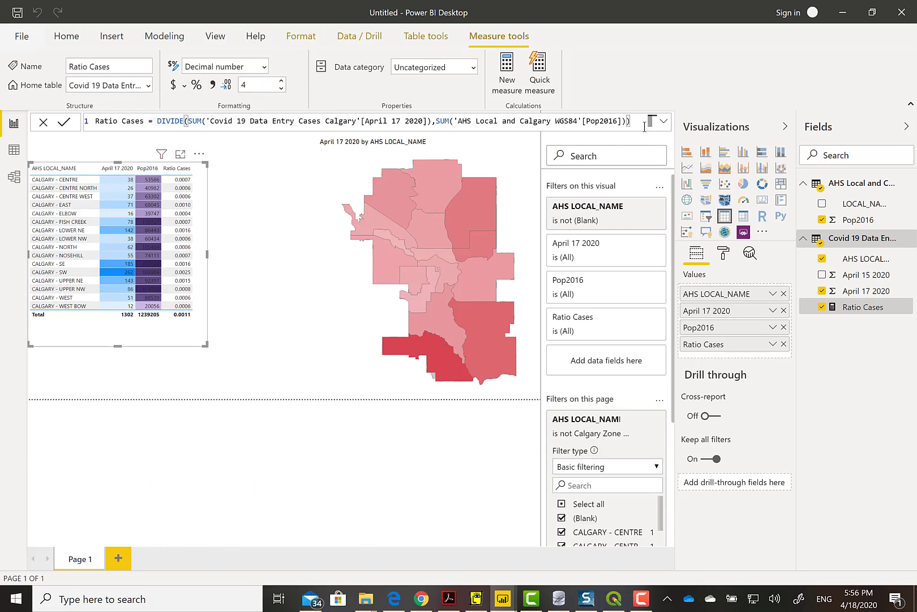
Step: Multiply the Ratio Cases formula by 1000 and set the measure's decimal places to 2
{"action": "type", "text": "*1000"}
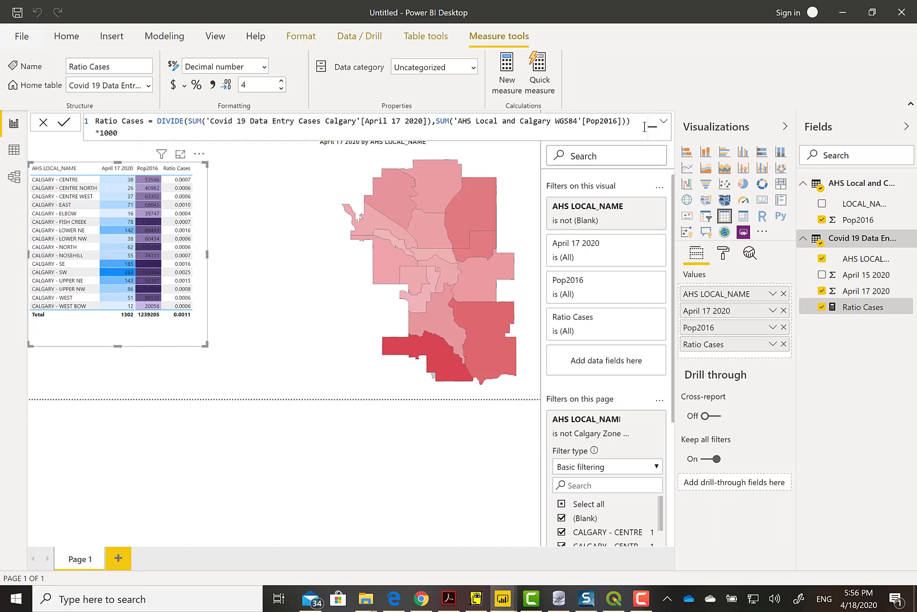
{"action": "key", "text": "Return"}
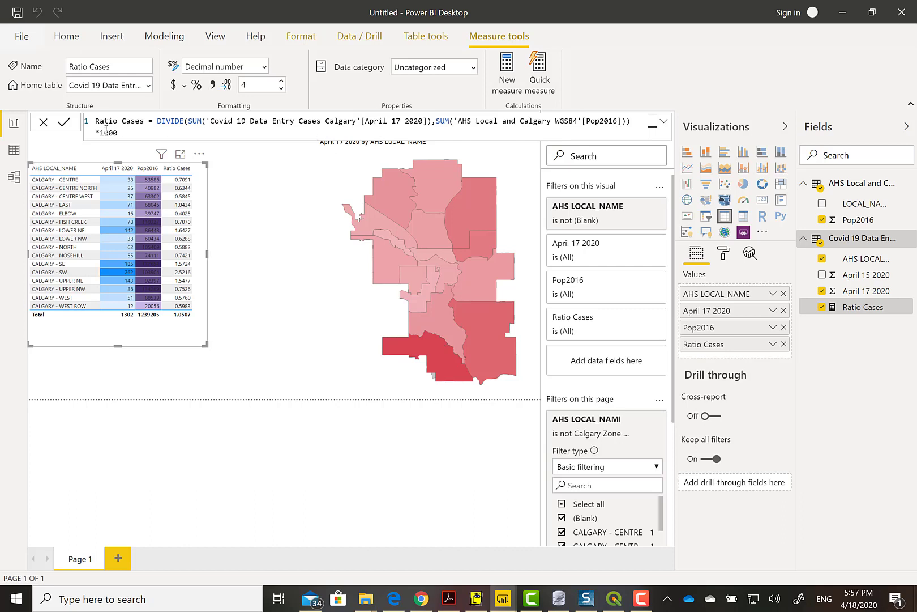
{"action": "left_click", "coordinate": [253, 82]}
{"action": "type", "text": "2"}
{"action": "key", "text": "Return"}
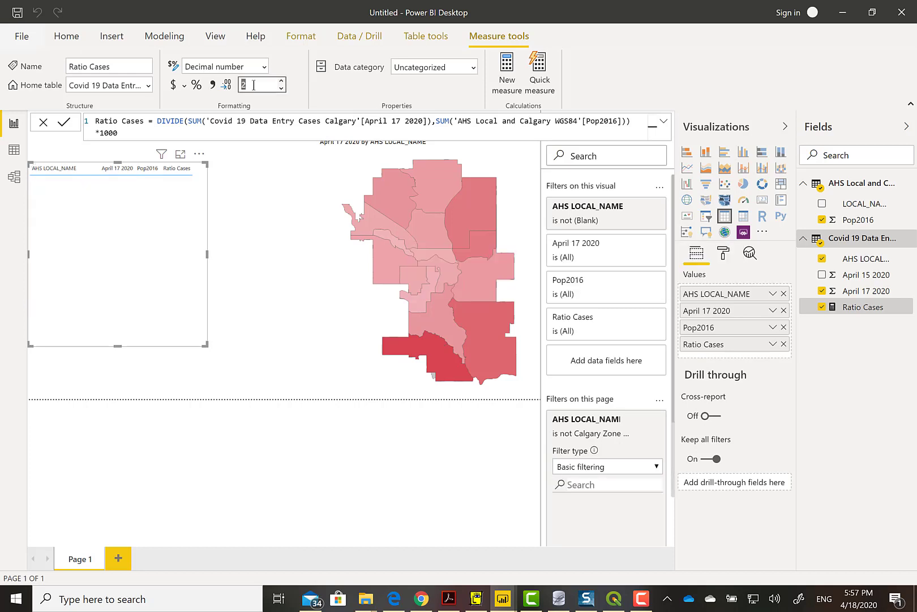
Step: Apply a background color scale to the table's Ratio Cases values, from light yellow for the lowest to dark yellow for the highest
{"action": "right_click", "coordinate": [749, 345]}
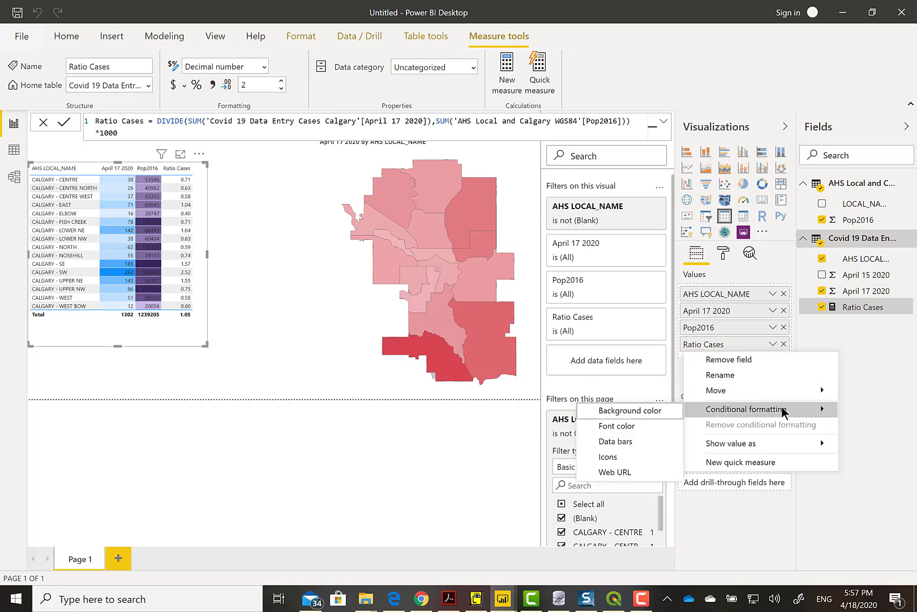
{"action": "left_click", "coordinate": [623, 409]}
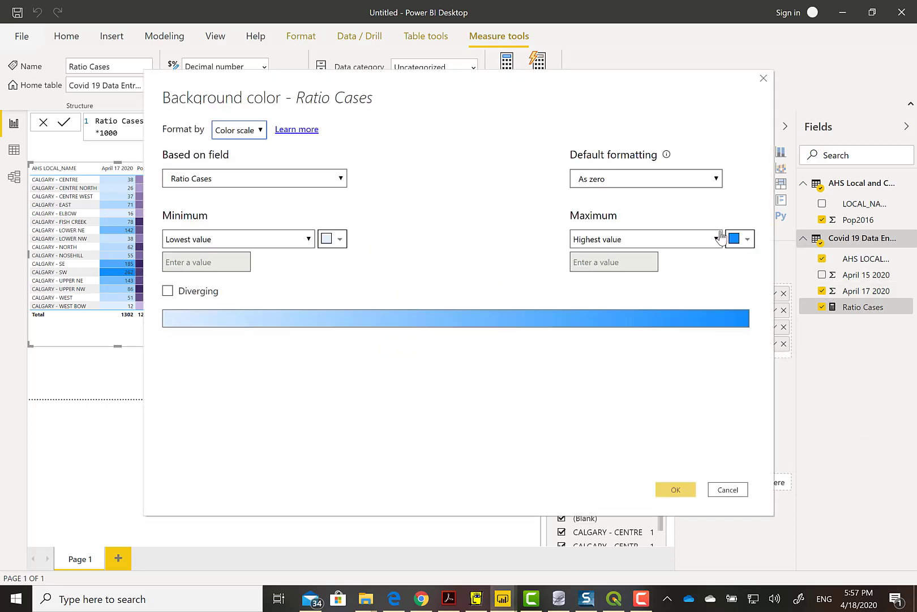
{"action": "left_click", "coordinate": [339, 239]}
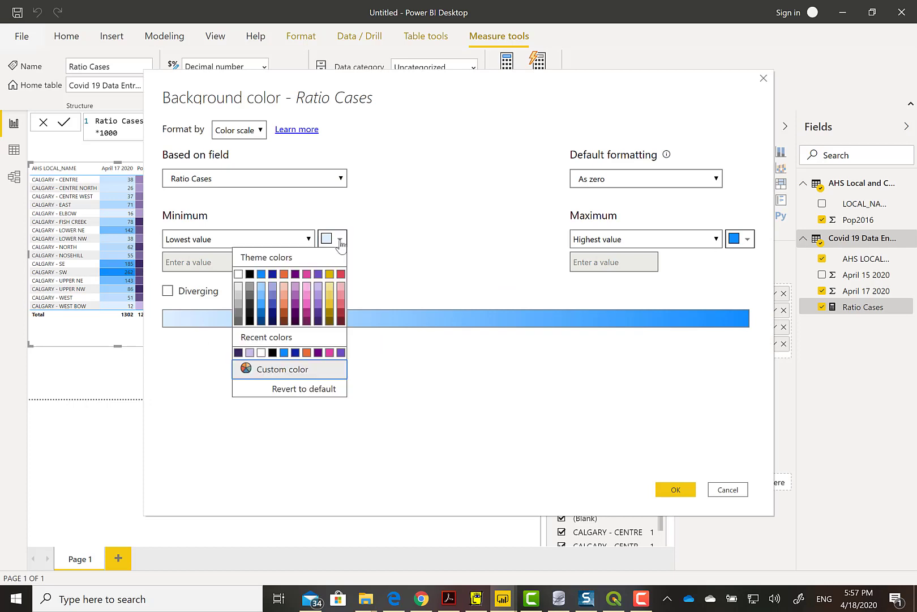
{"action": "left_click", "coordinate": [329, 286]}
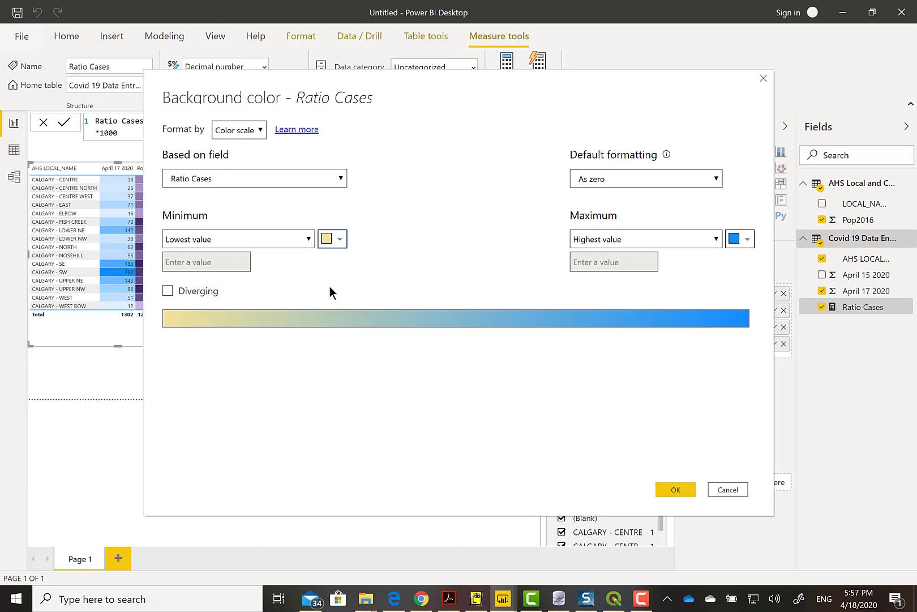
{"action": "left_click", "coordinate": [747, 240]}
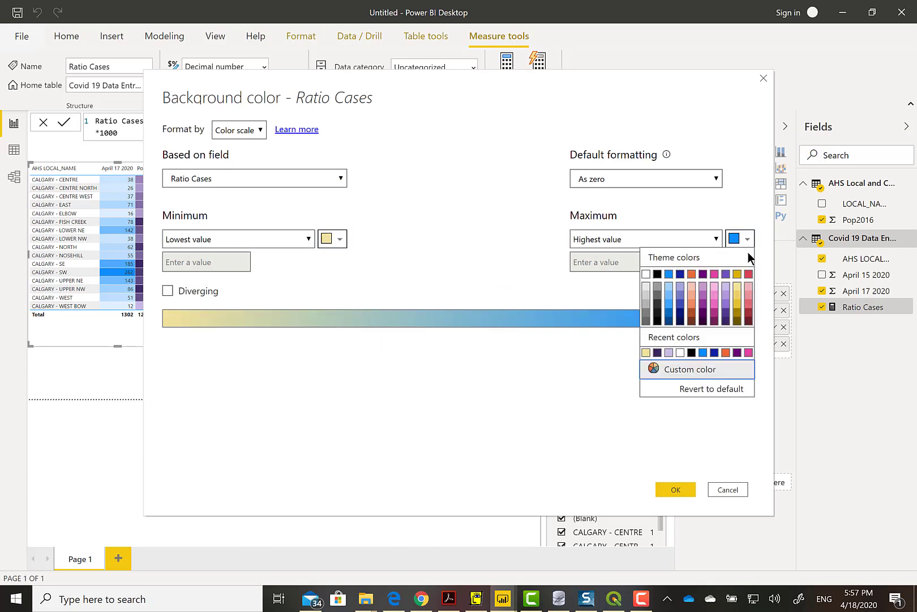
{"action": "left_click", "coordinate": [738, 313]}
{"action": "left_click", "coordinate": [675, 490]}
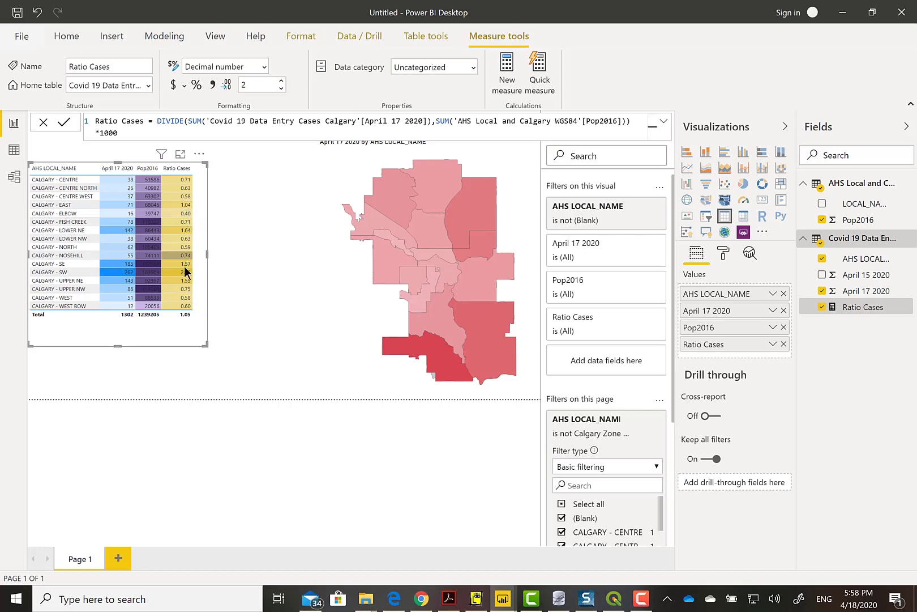
Step: Narrow the April 17 2020 map and fill the gap between it and the table with a second shape map of matching height
{"action": "left_click", "coordinate": [360, 139]}
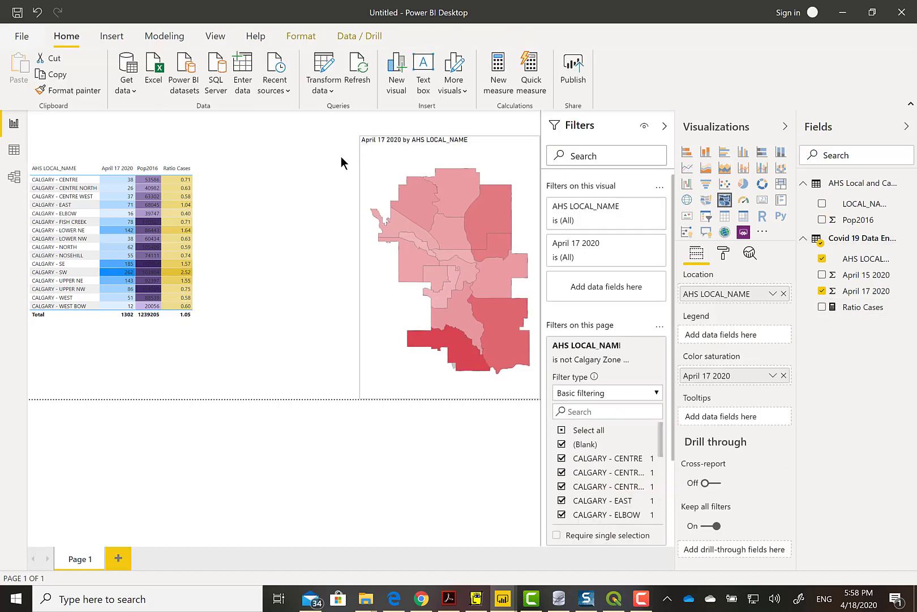
{"action": "left_click", "coordinate": [306, 184]}
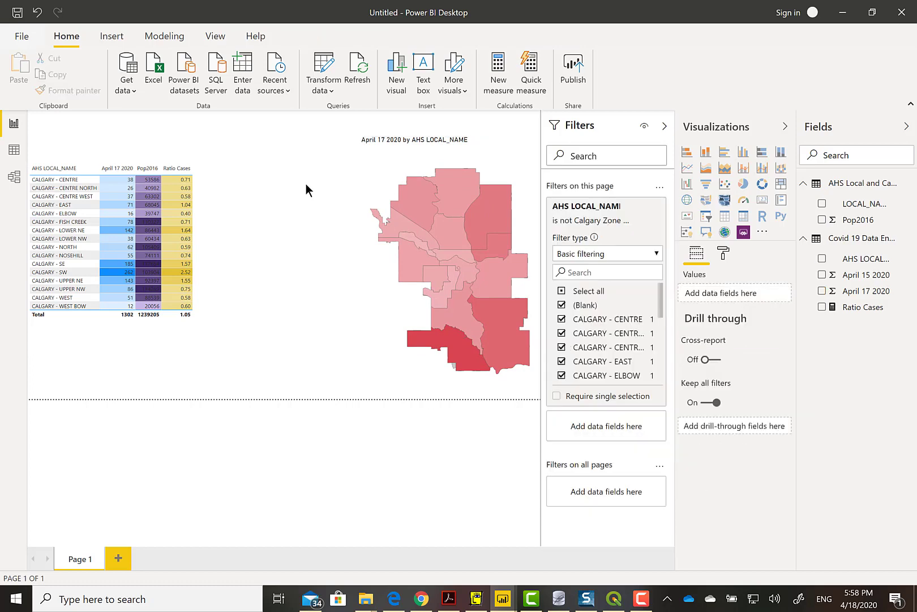
{"action": "left_click", "coordinate": [732, 205]}
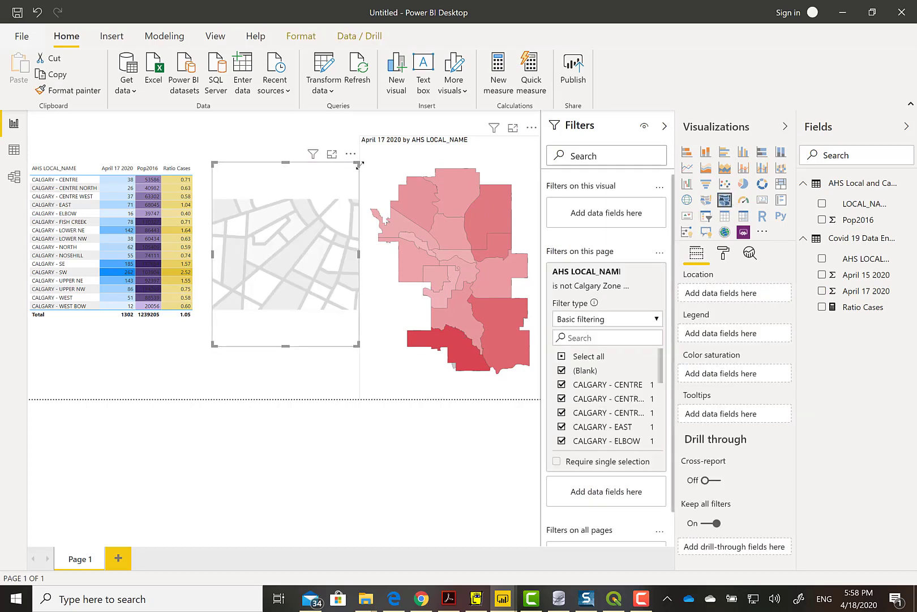
{"action": "left_click_drag", "start_coordinate": [355, 164], "coordinate": [354, 136]}
{"action": "left_click_drag", "start_coordinate": [357, 359], "coordinate": [356, 394]}
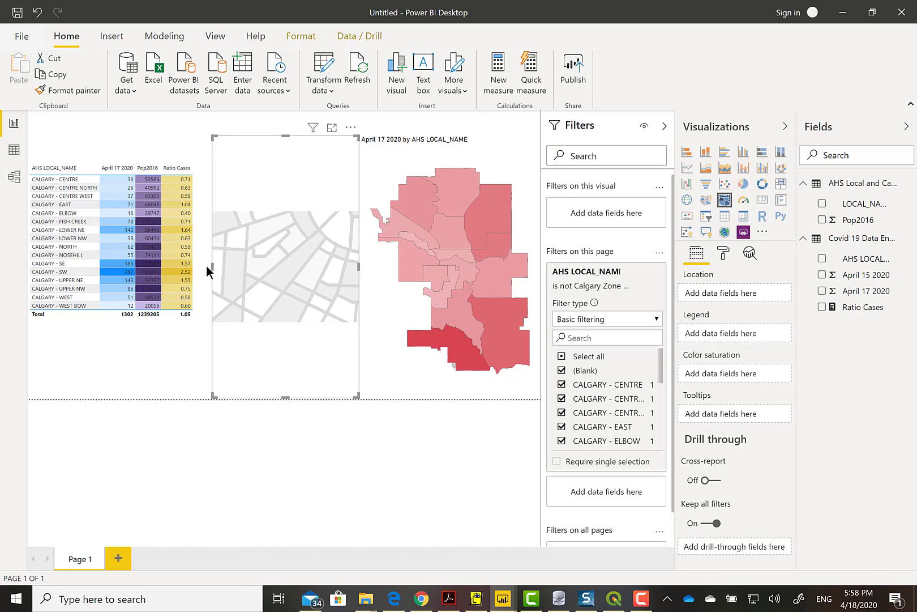
{"action": "left_click_drag", "start_coordinate": [205, 266], "coordinate": [201, 267]}
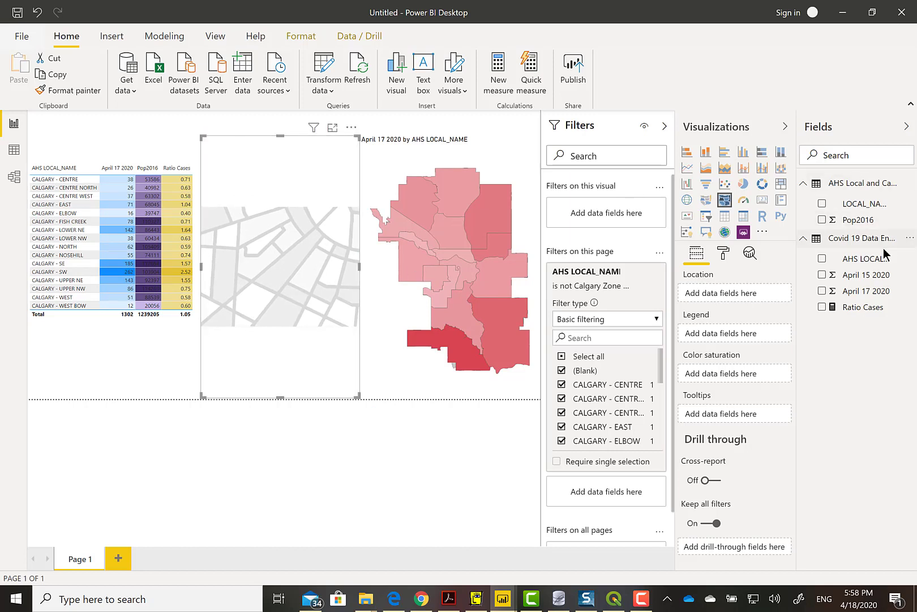
Step: Plot Ratio Cases as color saturation by AHS LOCAL_NAME on the new map, using the custom map file AHS Local and Calgary WGS84 (1)
{"action": "left_click_drag", "start_coordinate": [880, 258], "coordinate": [748, 304]}
{"action": "mouse_move", "coordinate": [863, 312]}
{"action": "left_mouse_down"}
{"action": "mouse_move", "coordinate": [736, 309]}
{"action": "mouse_move", "coordinate": [724, 389]}
{"action": "mouse_move", "coordinate": [742, 377]}
{"action": "left_mouse_up"}
{"action": "left_click", "coordinate": [724, 259]}
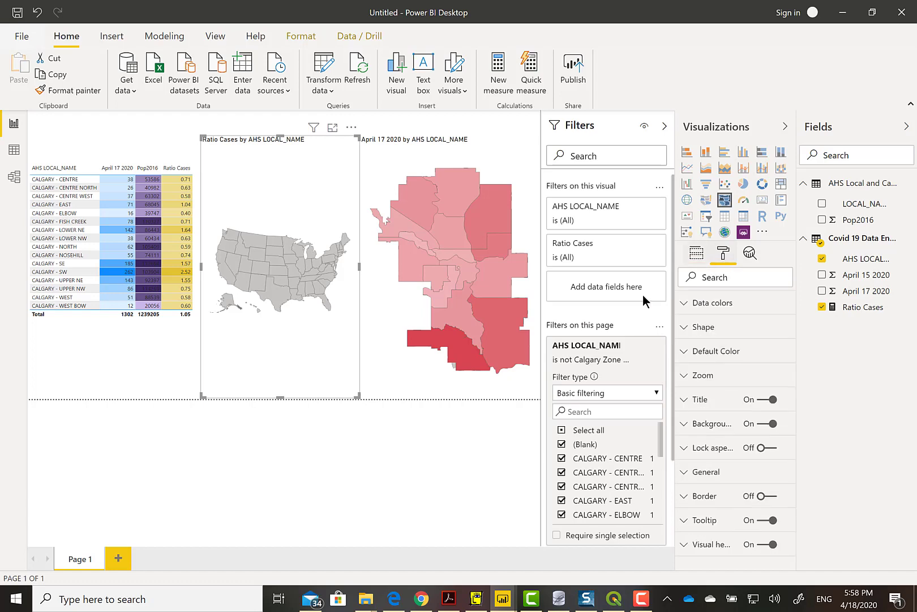
{"action": "left_click", "coordinate": [704, 327]}
{"action": "left_click", "coordinate": [748, 386]}
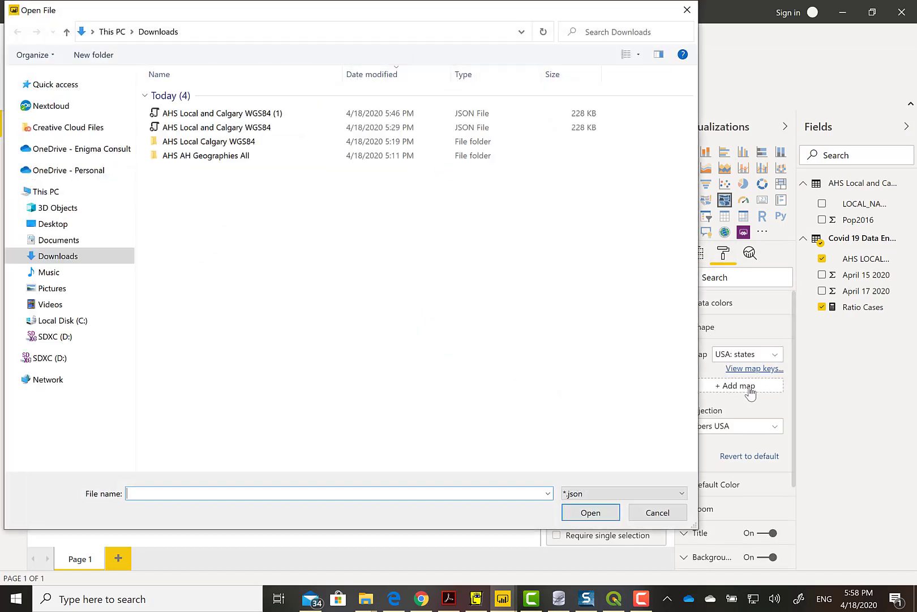
{"action": "left_click", "coordinate": [233, 116]}
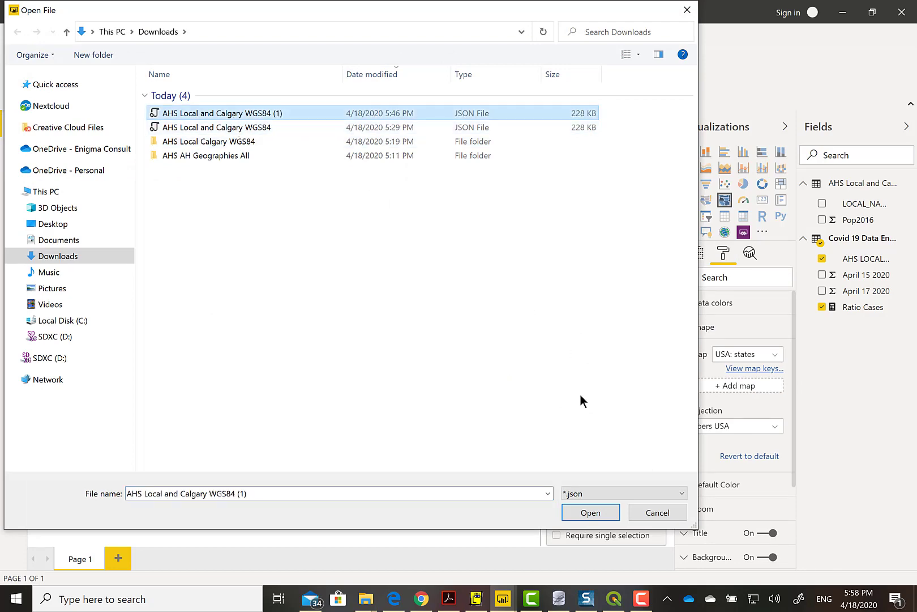
{"action": "left_click", "coordinate": [593, 512]}
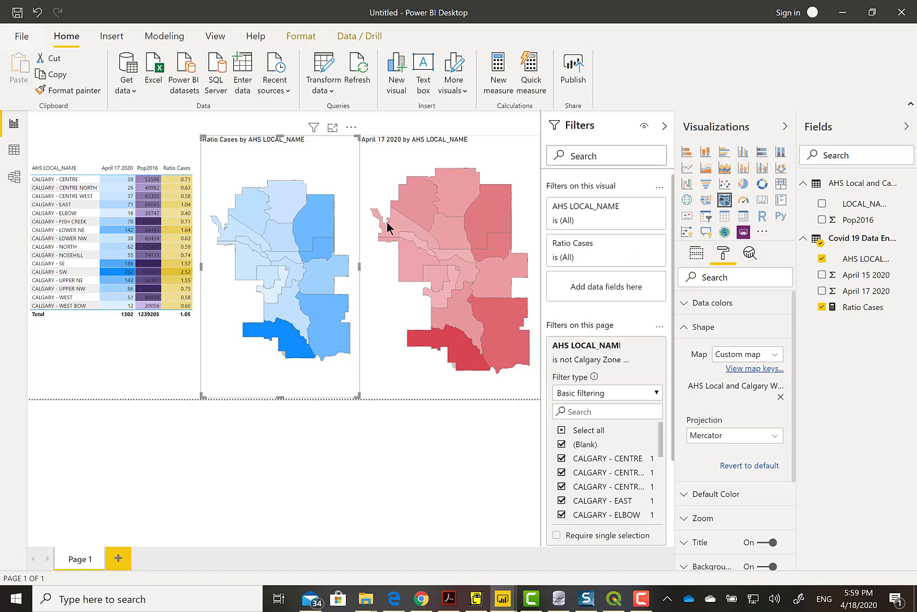
{"action": "left_click", "coordinate": [696, 253]}
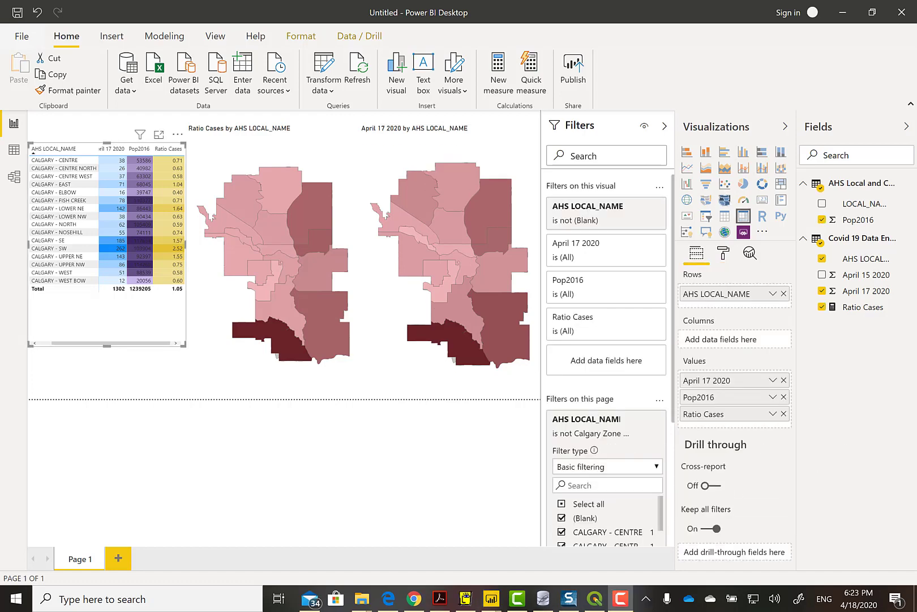
Step: Sort the matrix descending by Ratio Cases, Pop2016, April 17 2020 and again Ratio Cases, and widen it to fit all columns
{"action": "left_click", "coordinate": [166, 150]}
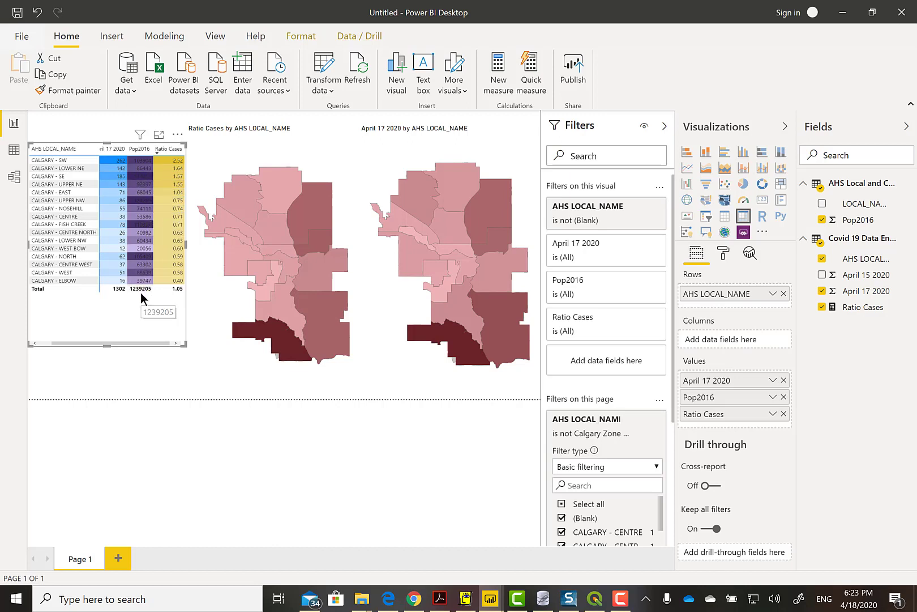
{"action": "left_click", "coordinate": [140, 150]}
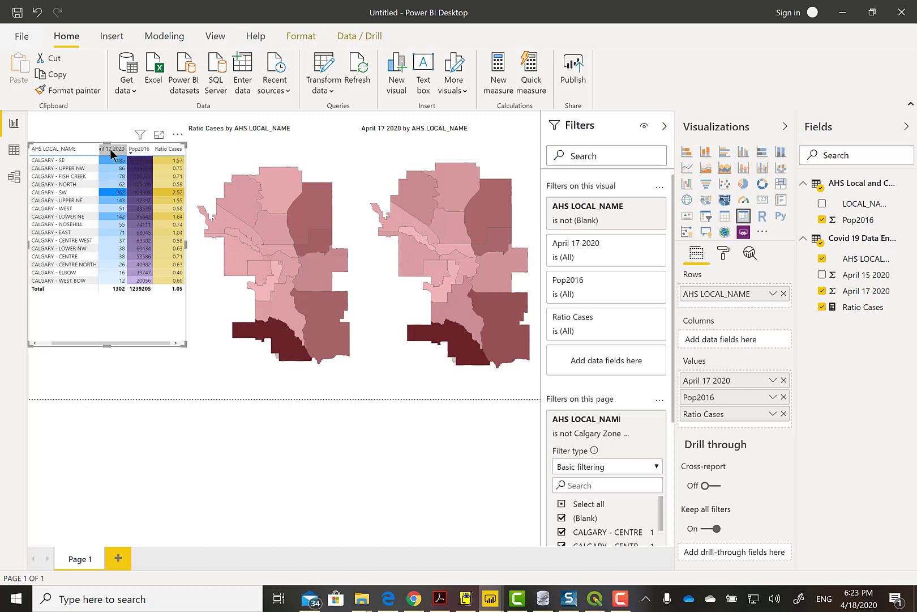
{"action": "left_click", "coordinate": [112, 149]}
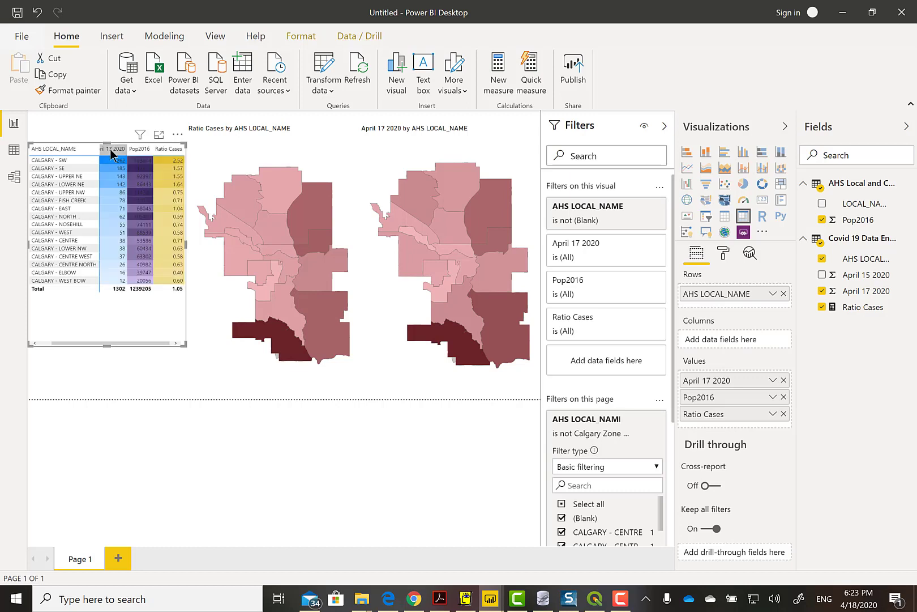
{"action": "left_click", "coordinate": [174, 149]}
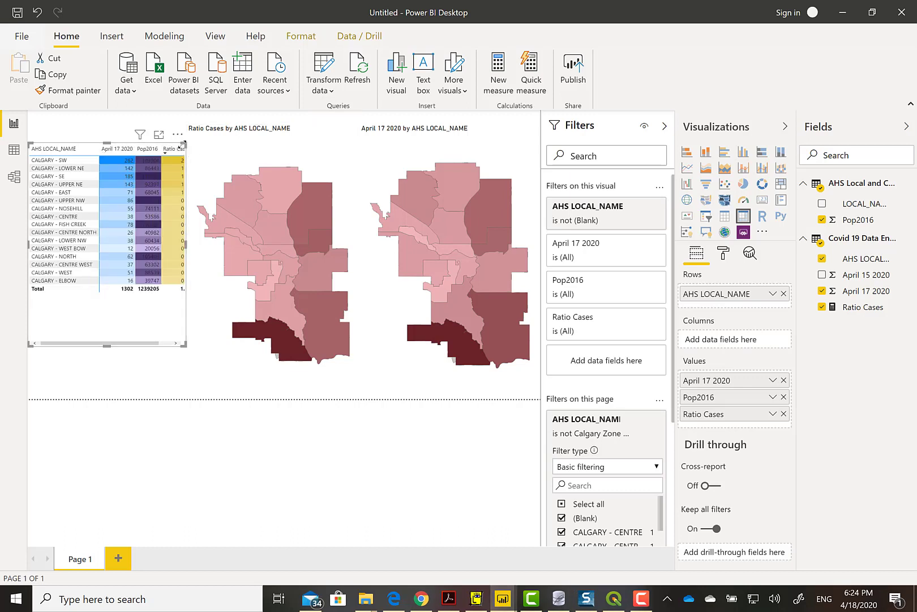
{"action": "mouse_move", "coordinate": [183, 144]}
{"action": "left_mouse_down"}
{"action": "mouse_move", "coordinate": [203, 145]}
{"action": "mouse_move", "coordinate": [194, 146]}
{"action": "left_mouse_up"}
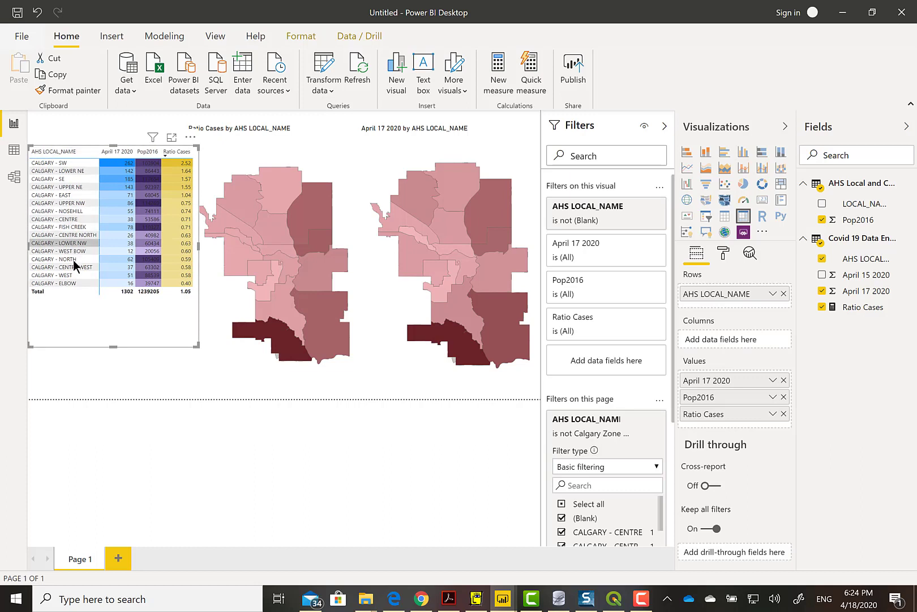